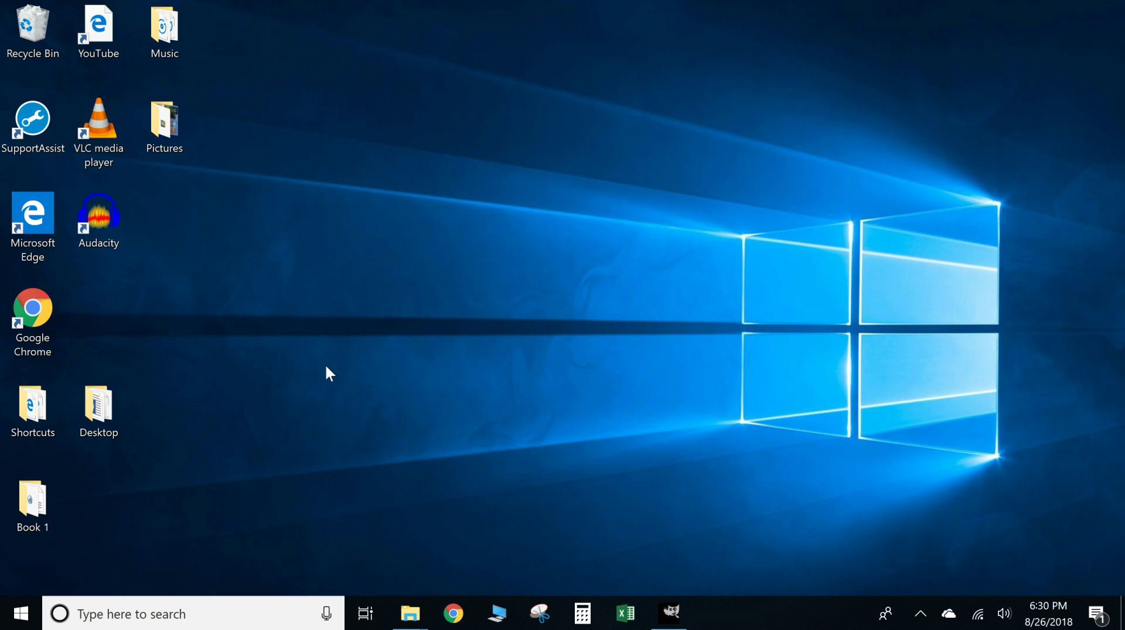
- Open the desktop's right-click New options, then dismiss them without creating anything
right_click(132, 320)
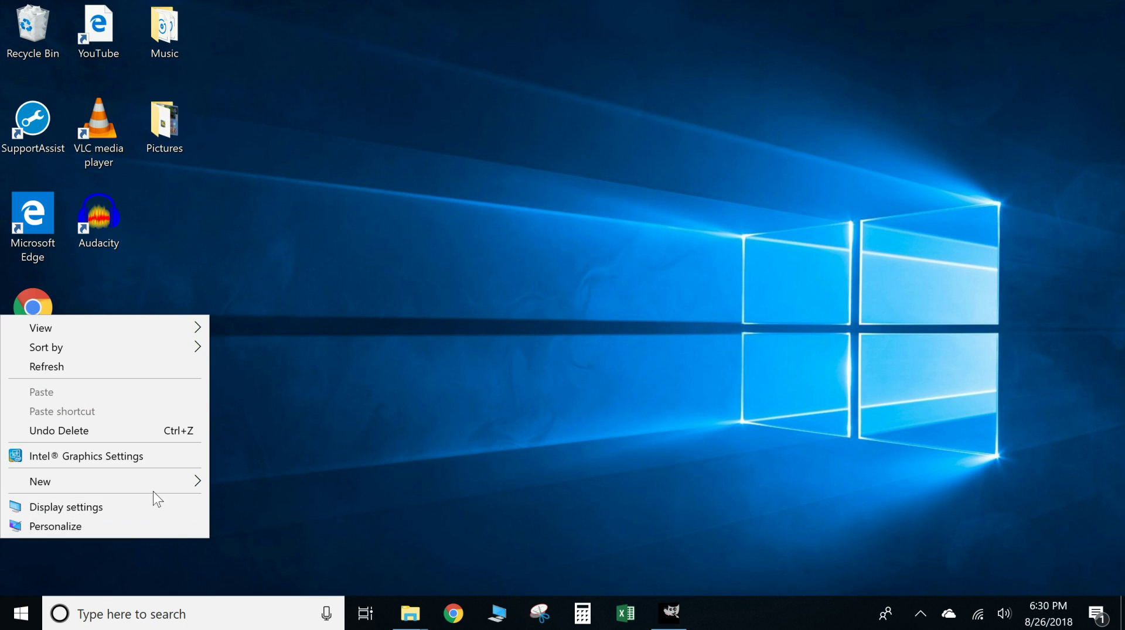
mouse_move(165, 486)
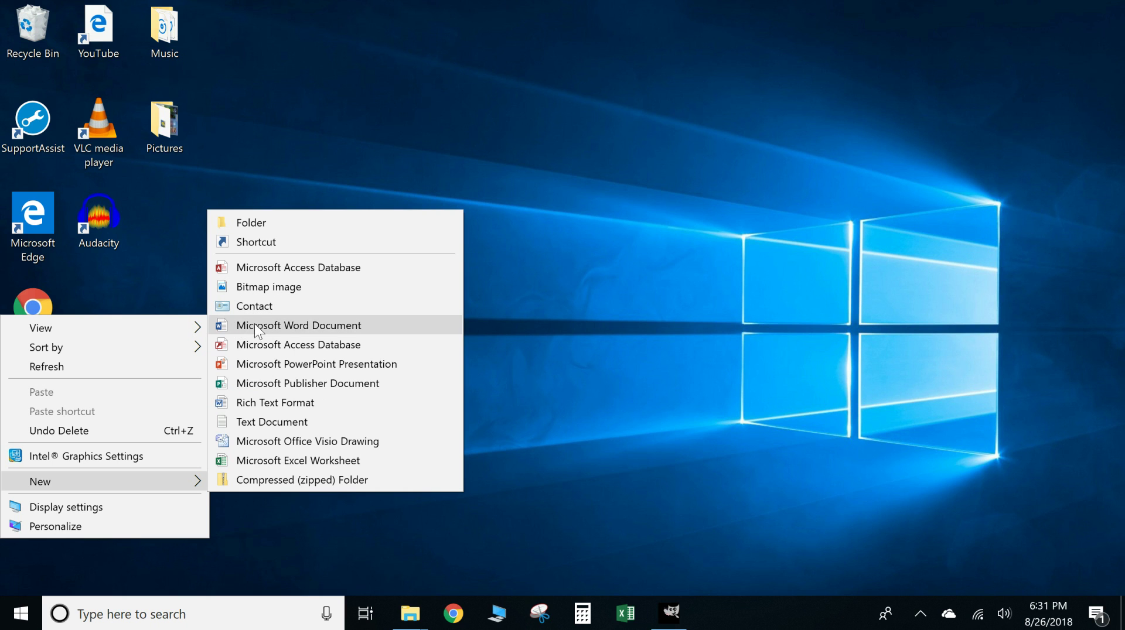
left_click(553, 326)
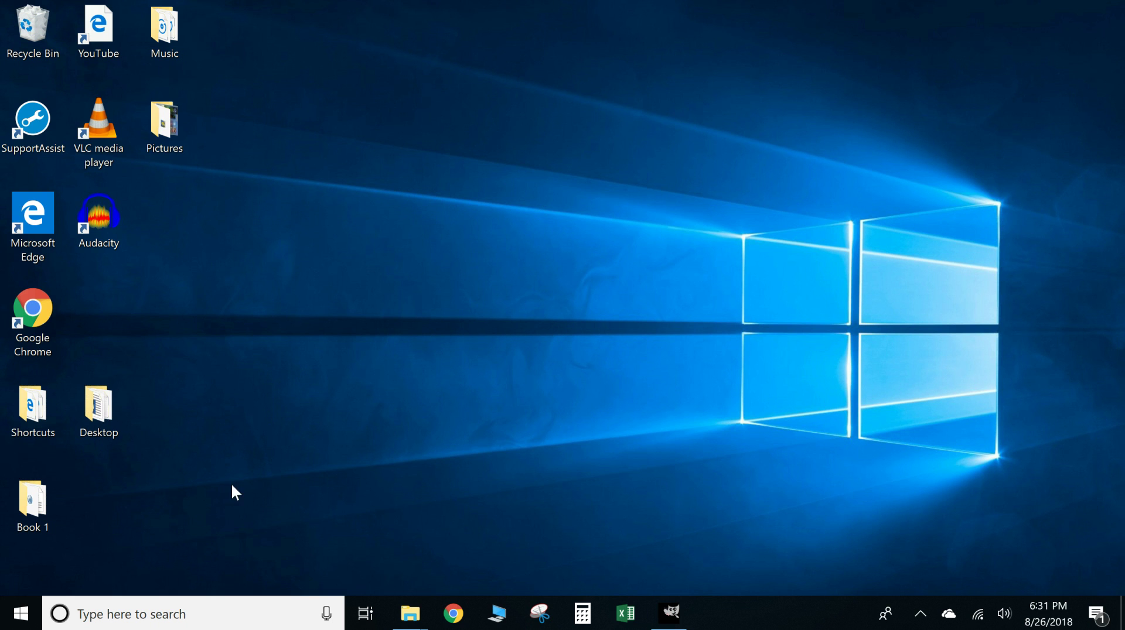
- Open the Start menu and scroll the alphabetical app list down to Word
left_click(19, 619)
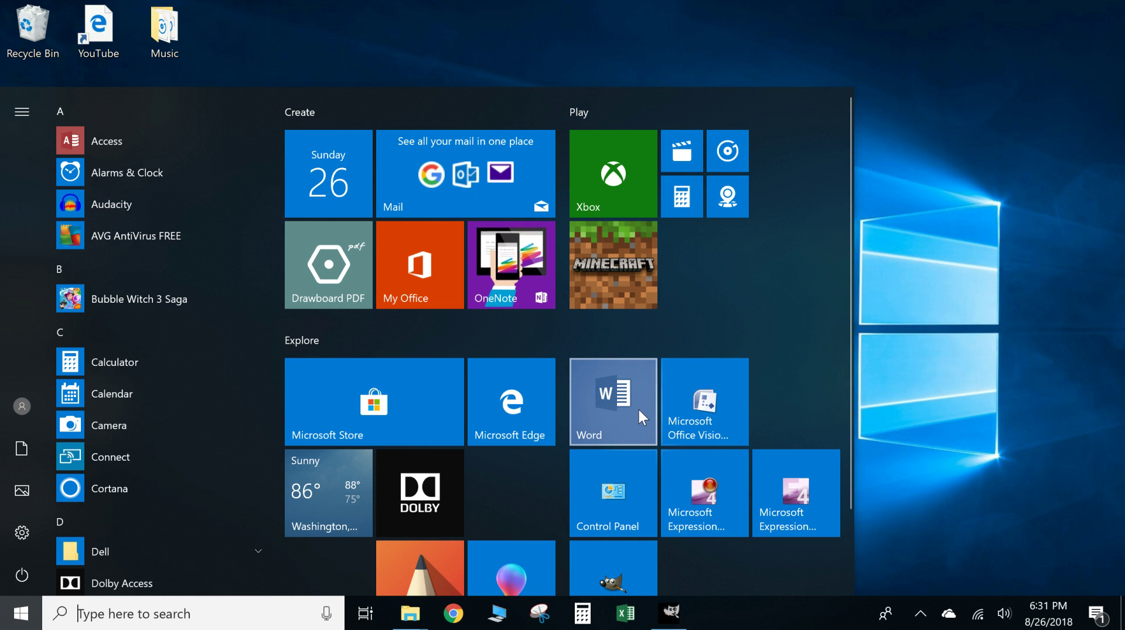
scroll(136, 345, "down", 3)
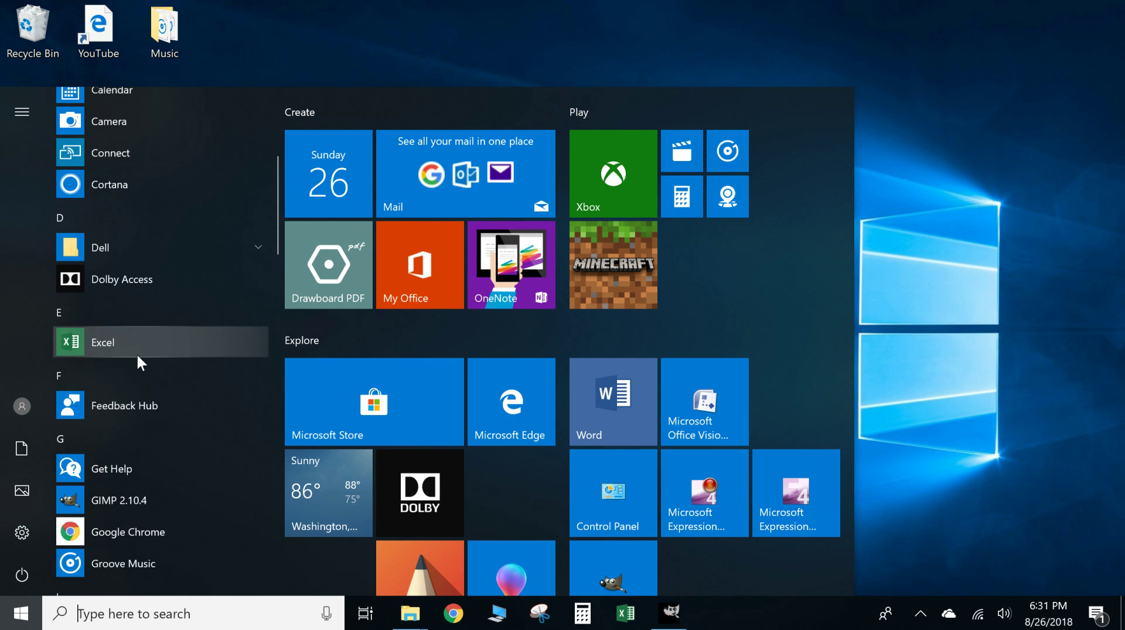
scroll(134, 359, "down", 3)
scroll(133, 365, "down", 15)
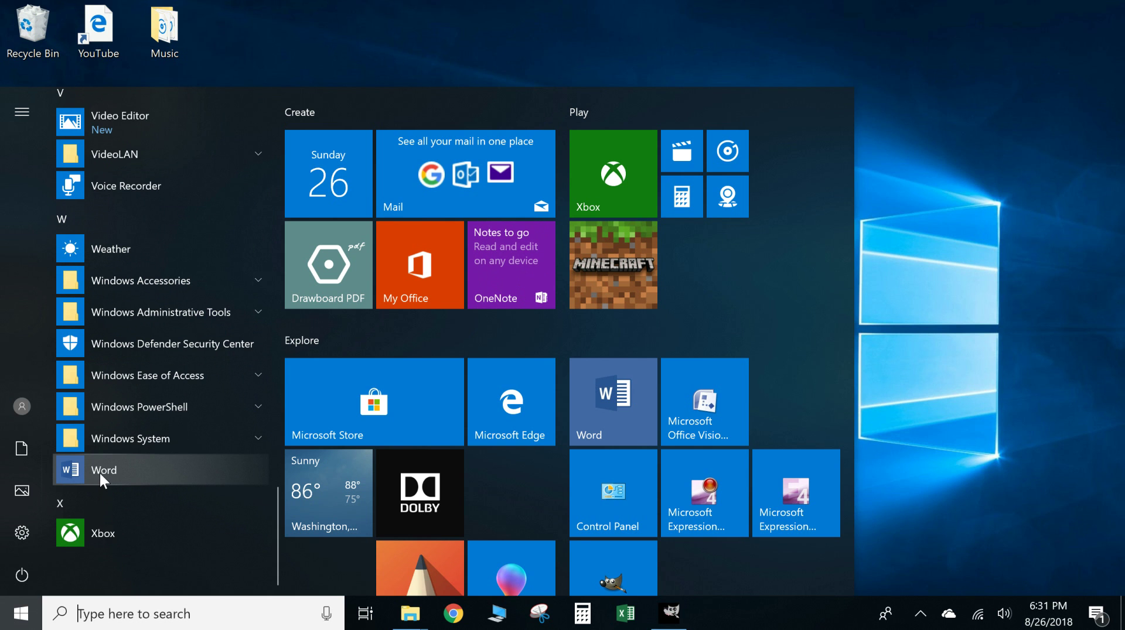
- Launch Word, create a blank document, and type the greeting 'Hello and enjoy the video...'
left_click(99, 473)
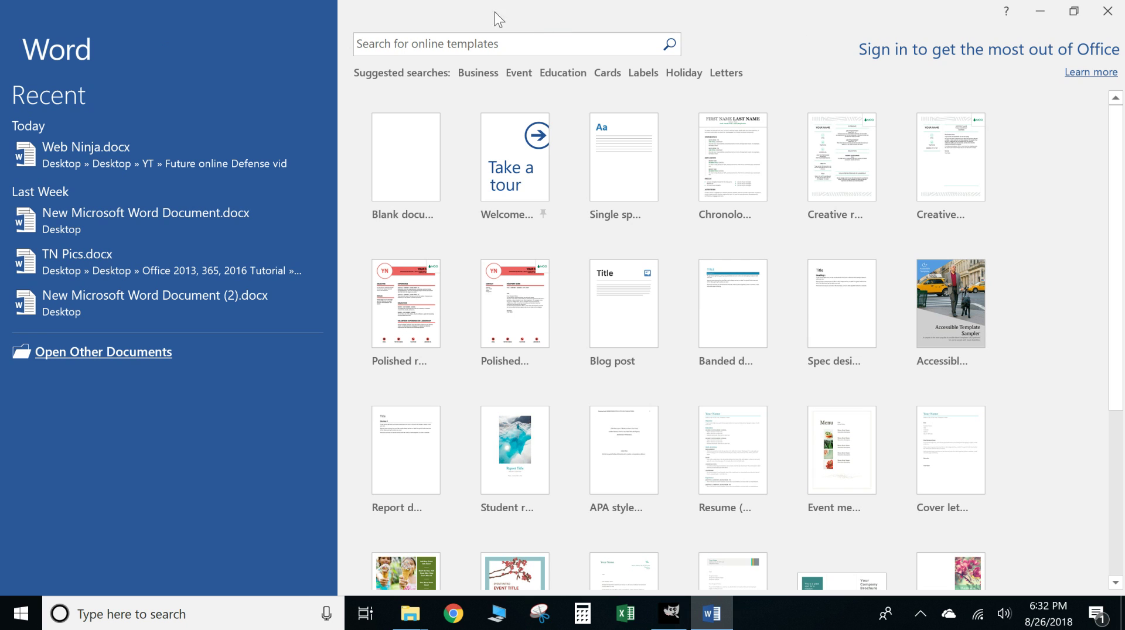
left_click(409, 149)
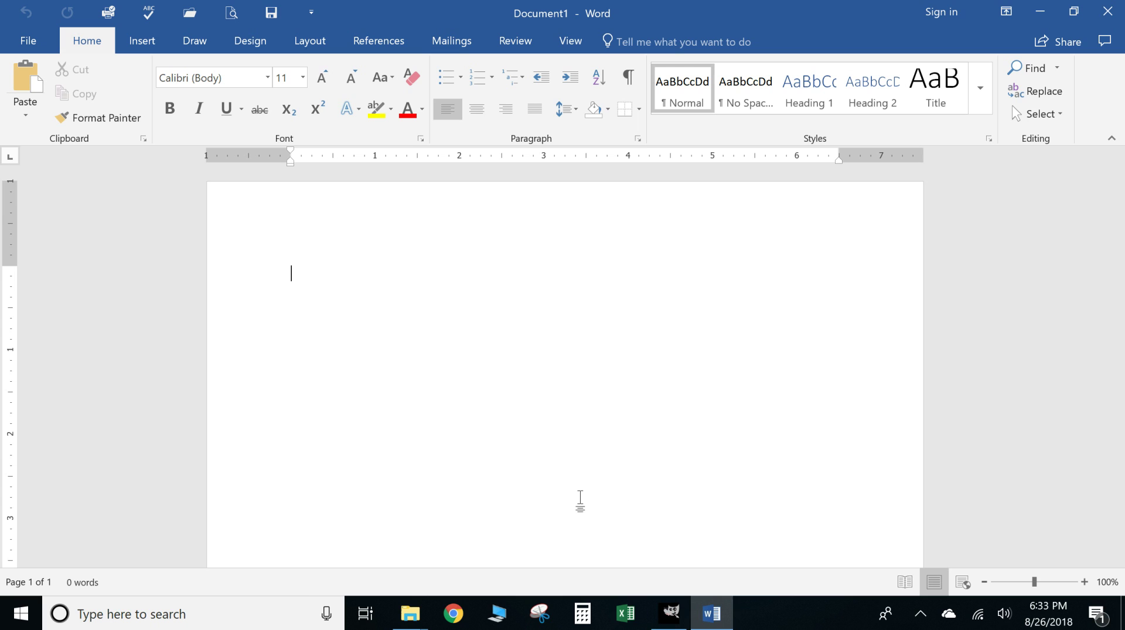
type("Hello")
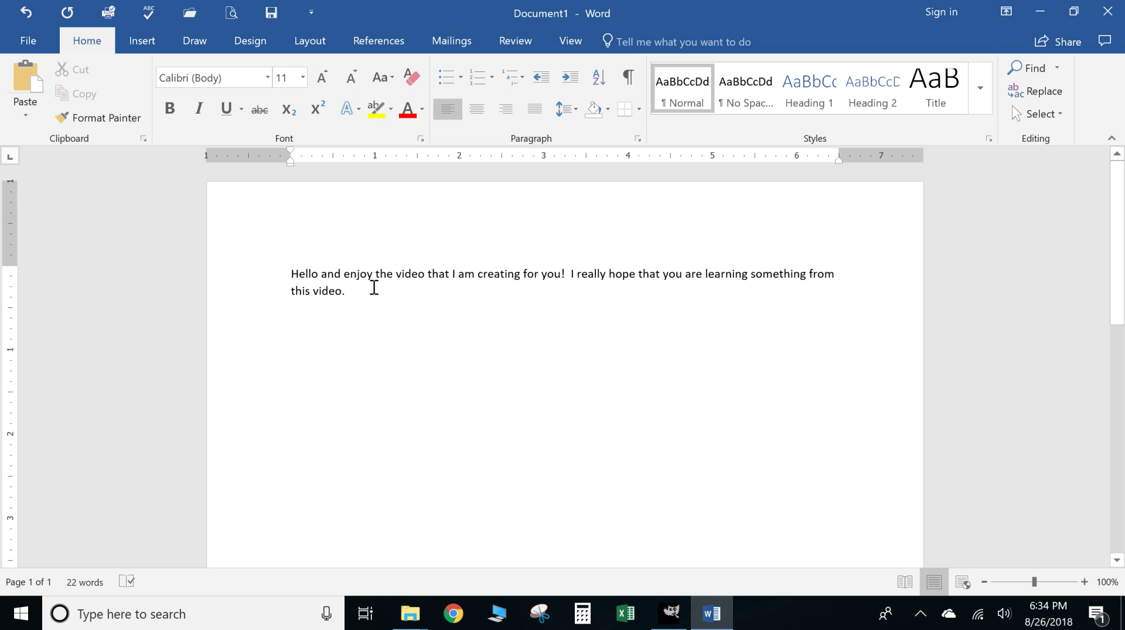
- Add a new Tab-indented empty paragraph below the greeting
left_click(386, 294)
key("Return")
key("Tab")
- Delete and retype the closing period after 'this video' twice
left_click(364, 289)
left_click(373, 275)
left_click(347, 292)
key("BackSpace")
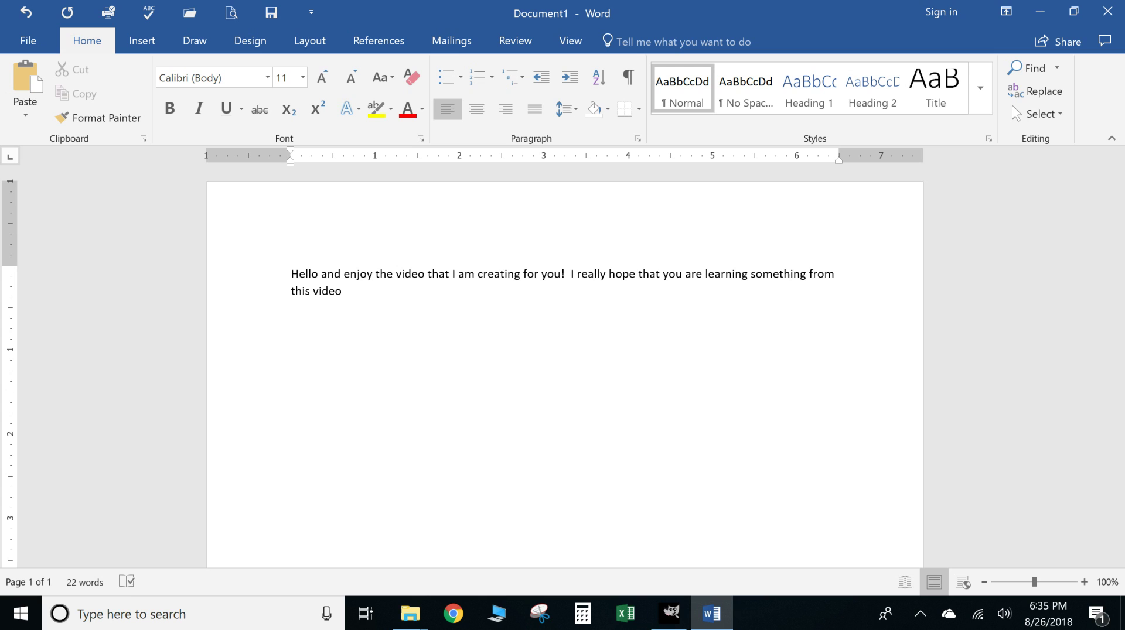
type(".")
key("BackSpace")
type(".")
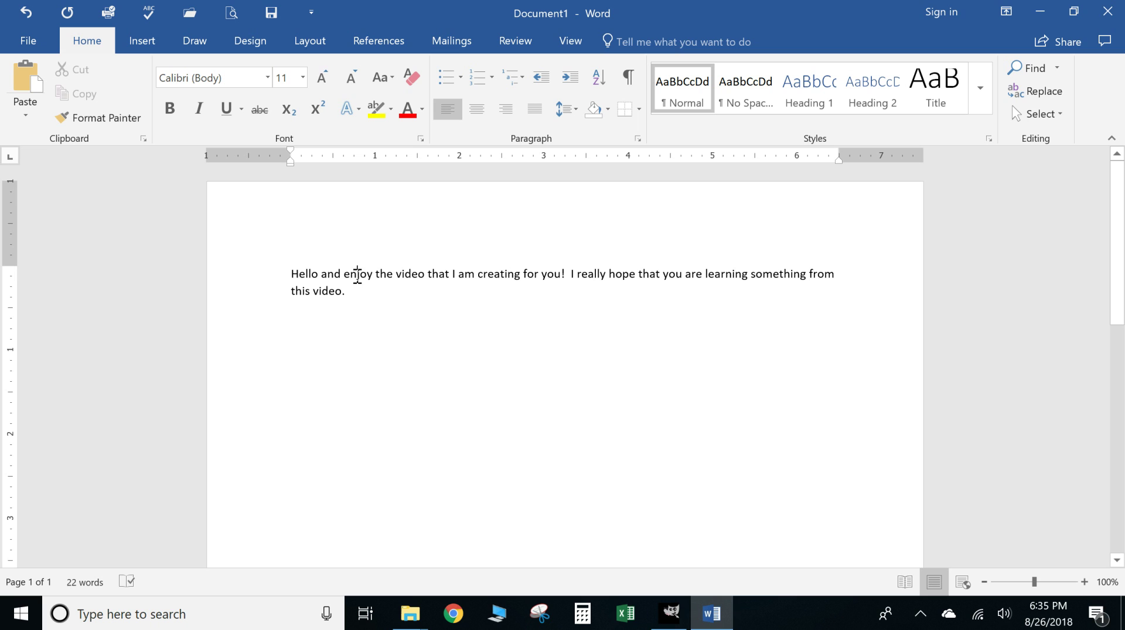
double_click(357, 275)
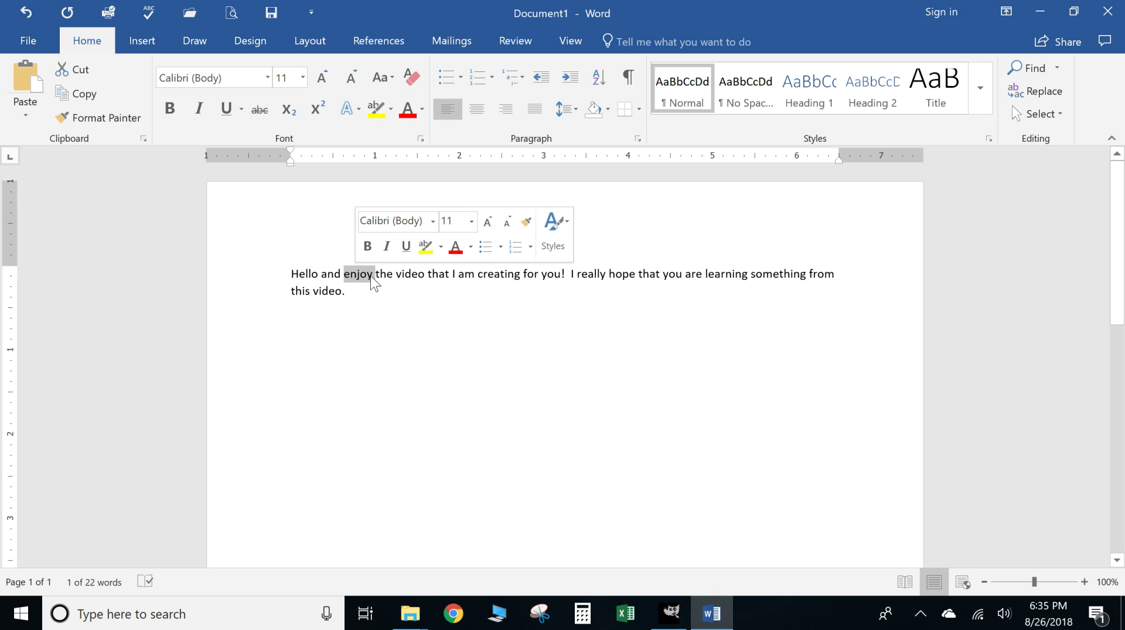
triple_click(385, 275)
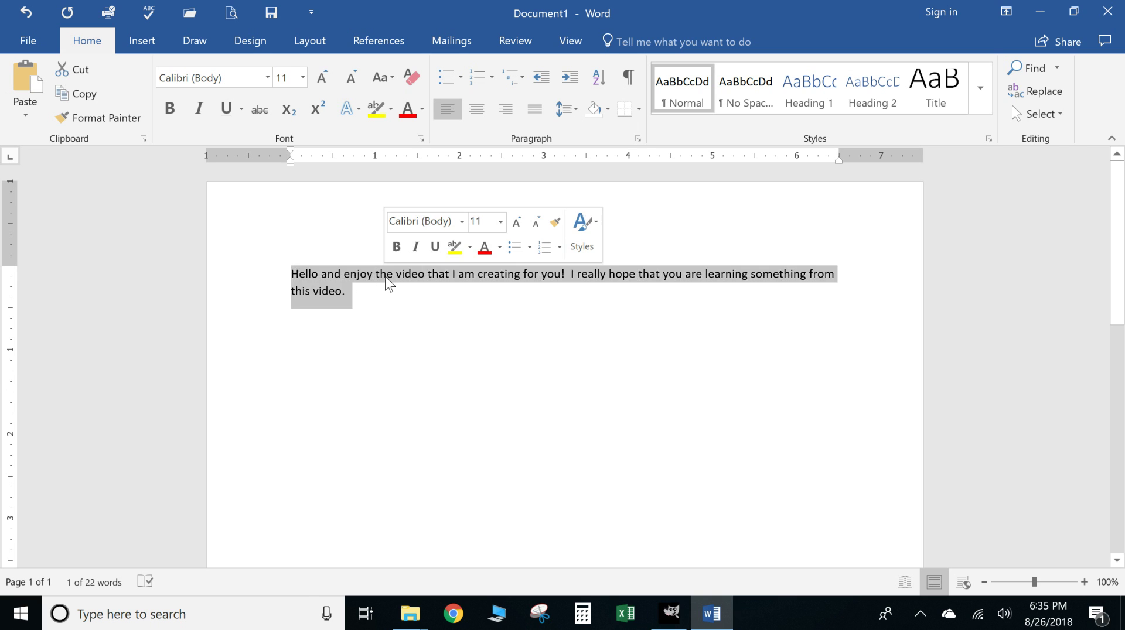
double_click(385, 275)
triple_click(385, 275)
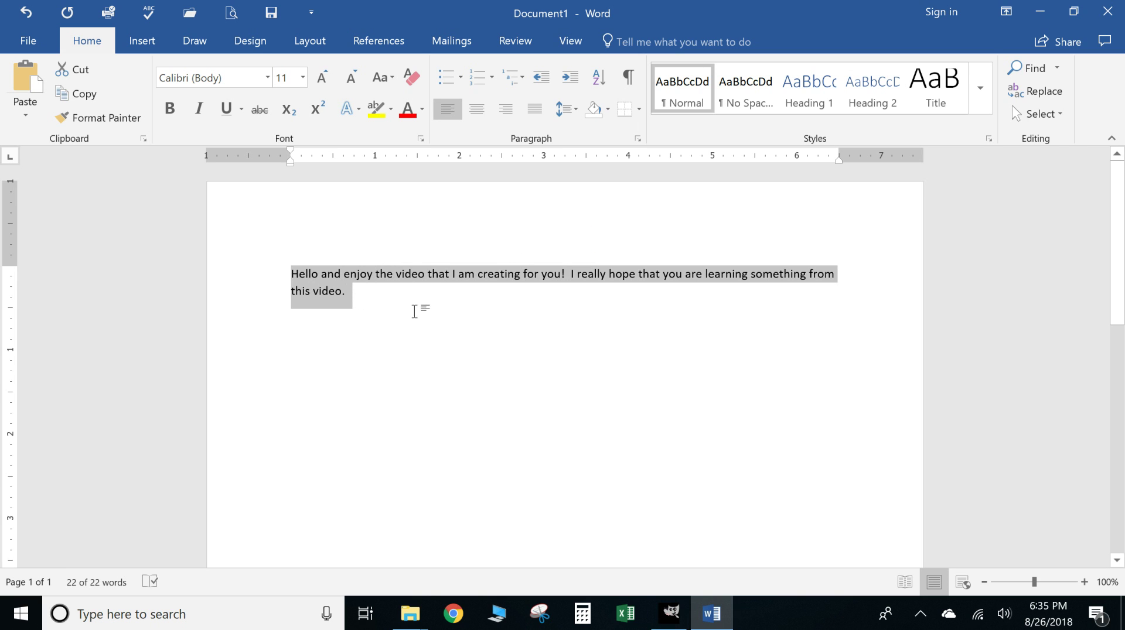
left_click(375, 326)
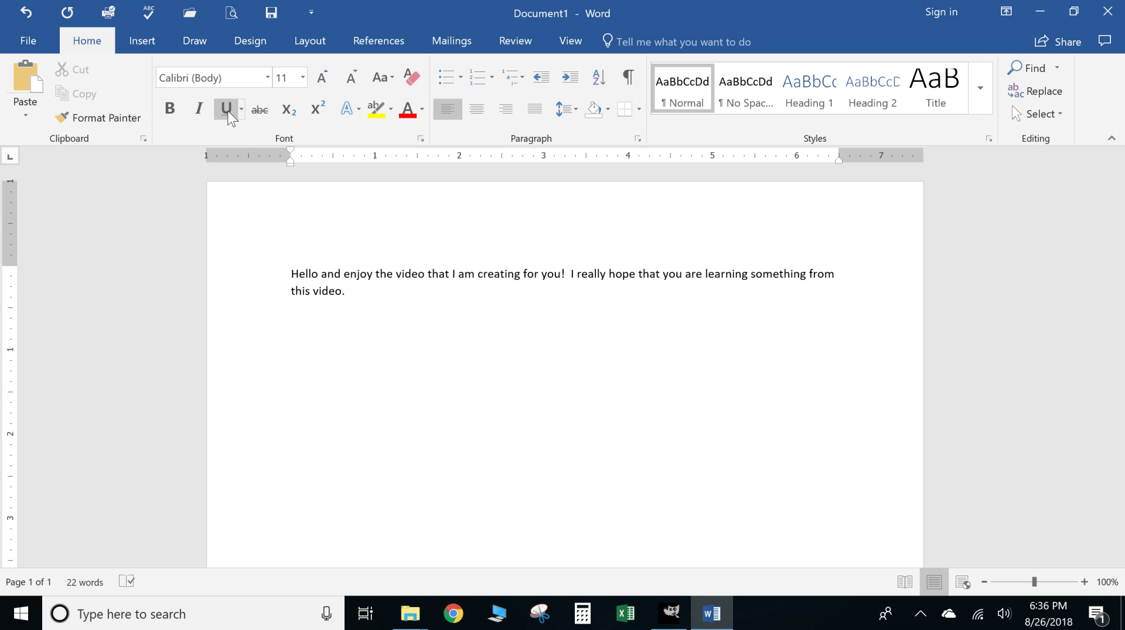
left_click(267, 78)
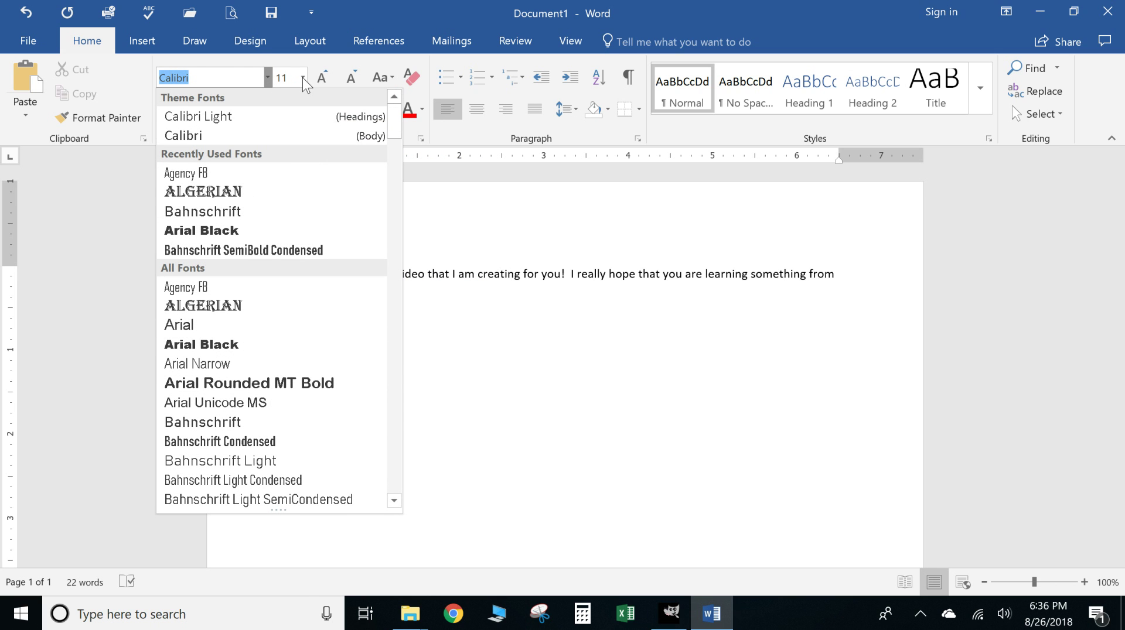
left_click(476, 326)
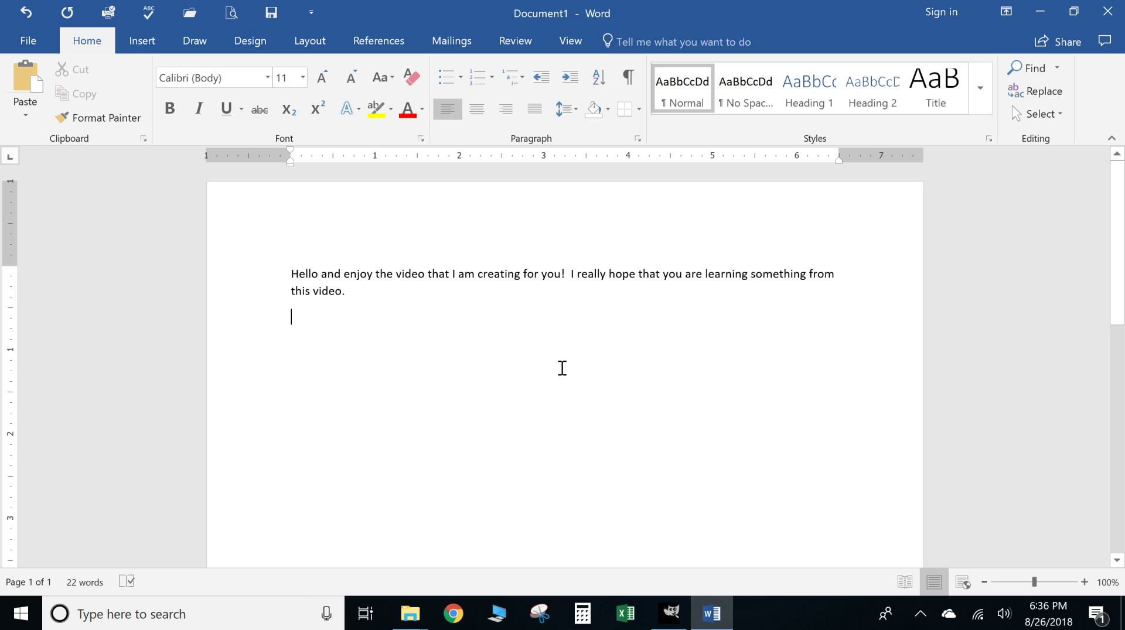
left_click(1043, 17)
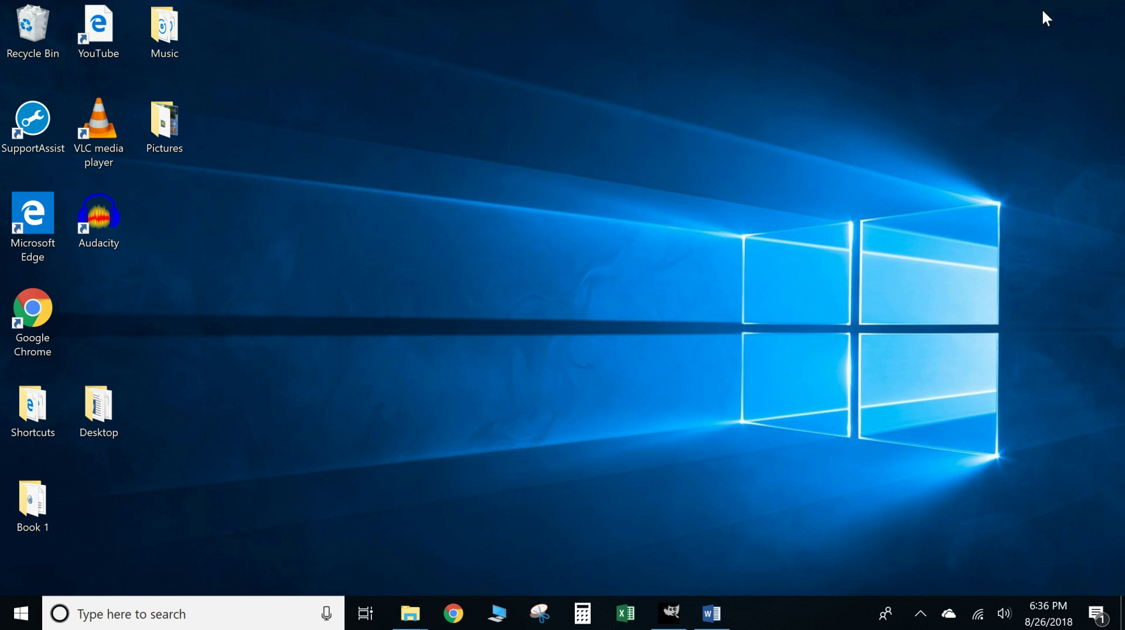
left_click(712, 614)
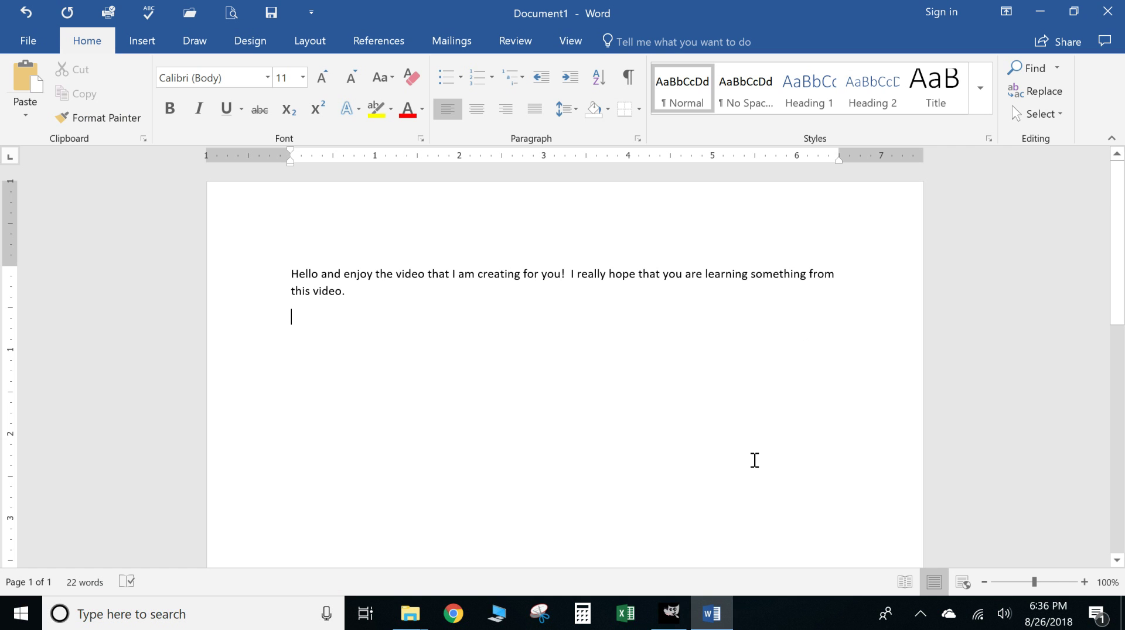
left_click(1074, 15)
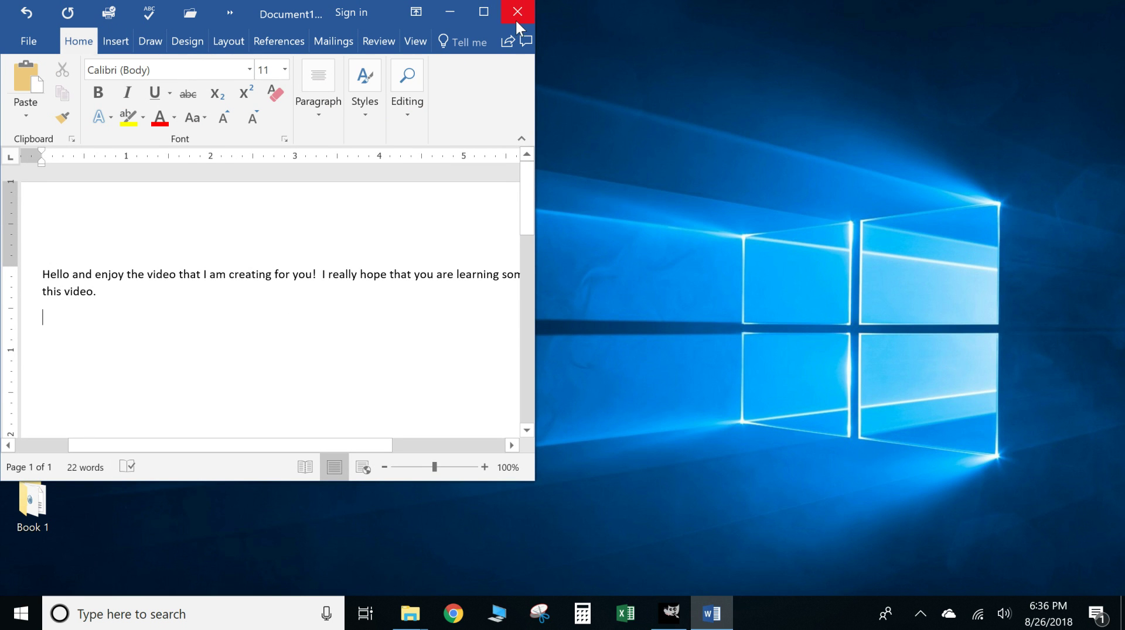
left_click(483, 13)
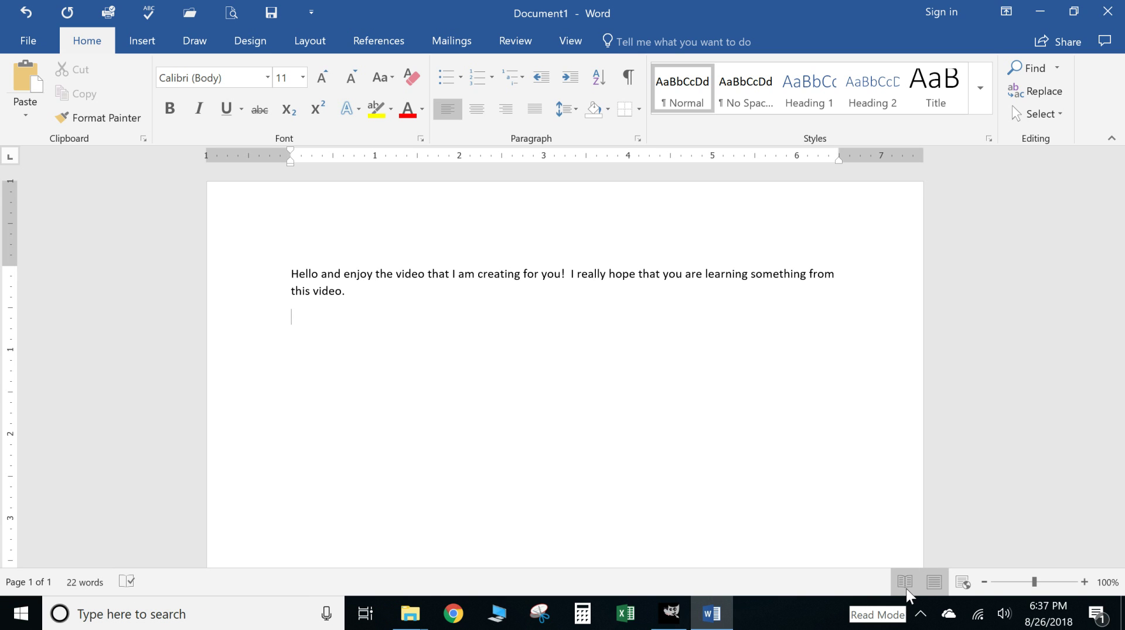
left_click(964, 583)
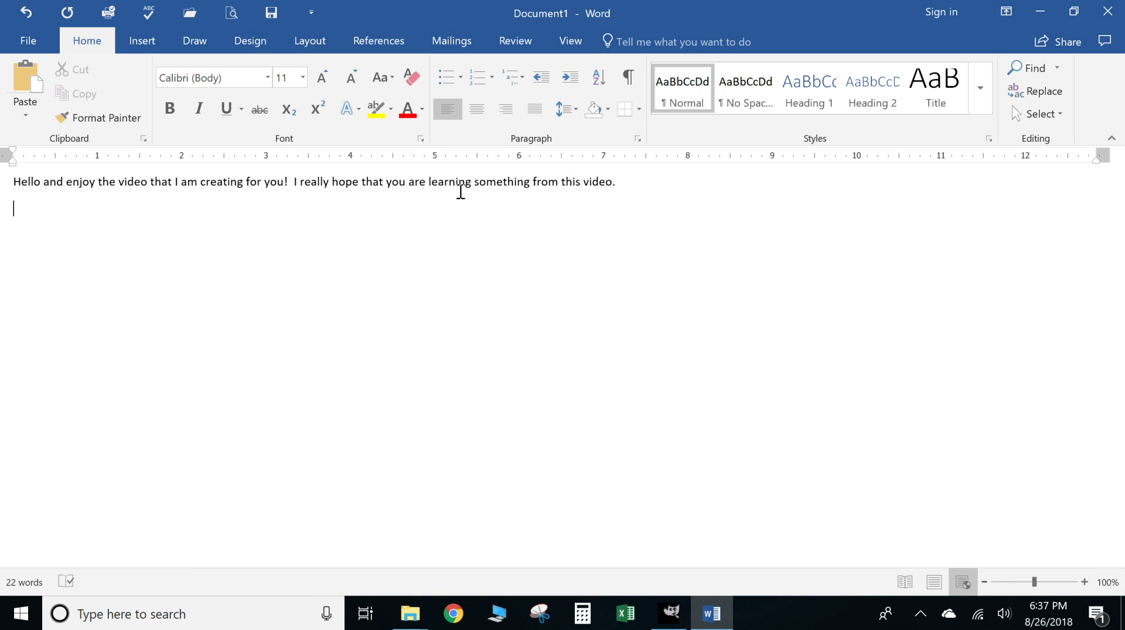
left_click(936, 588)
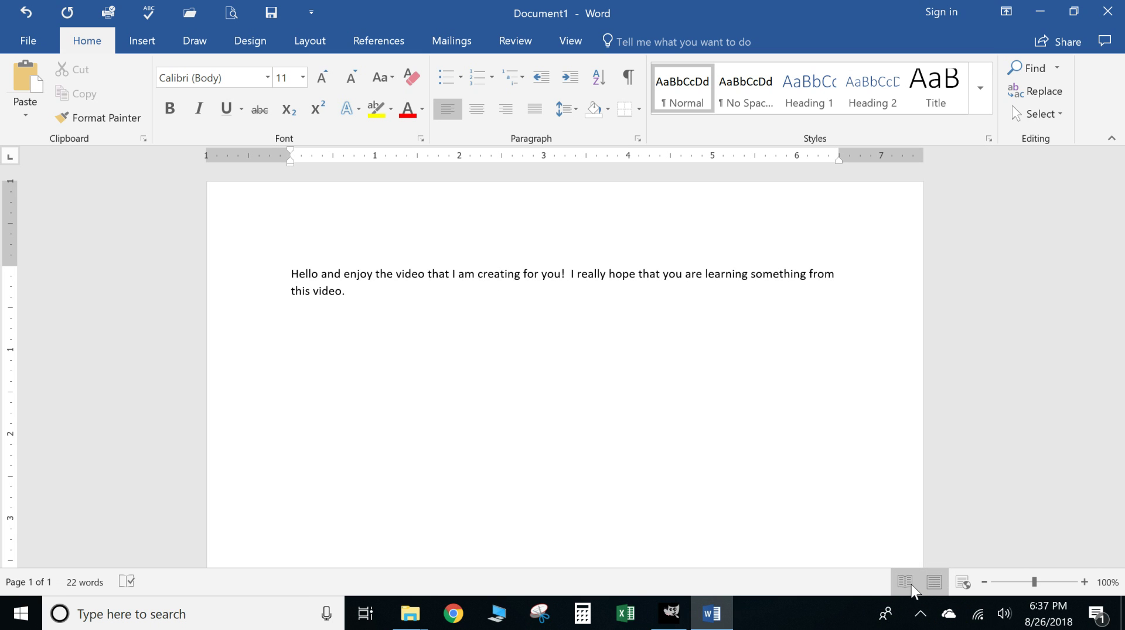
left_click(909, 584)
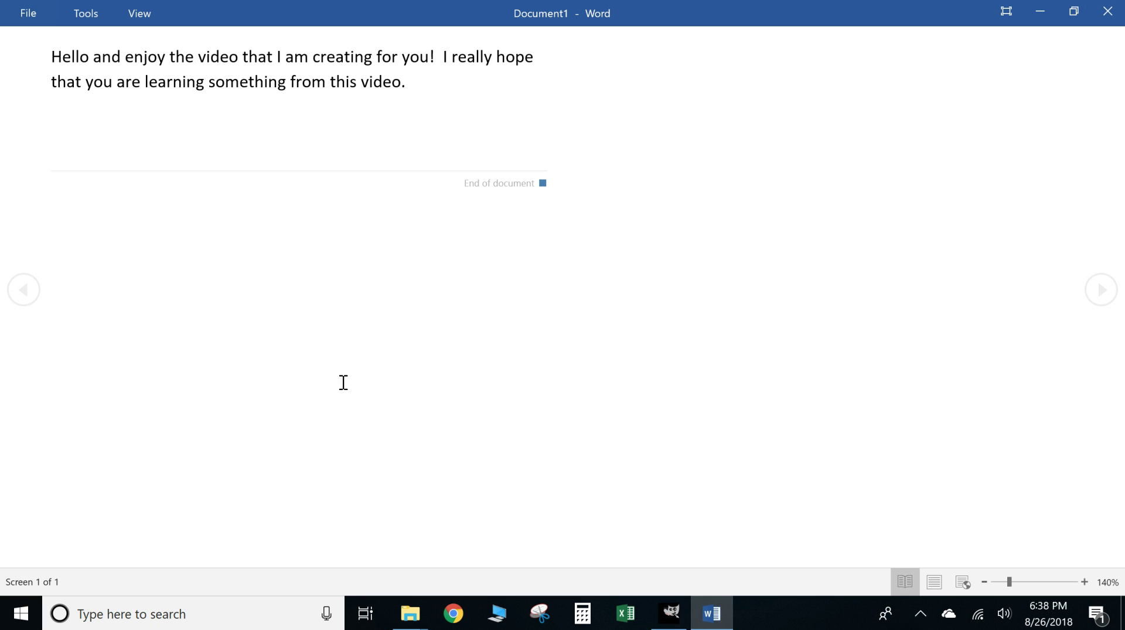
left_click(932, 582)
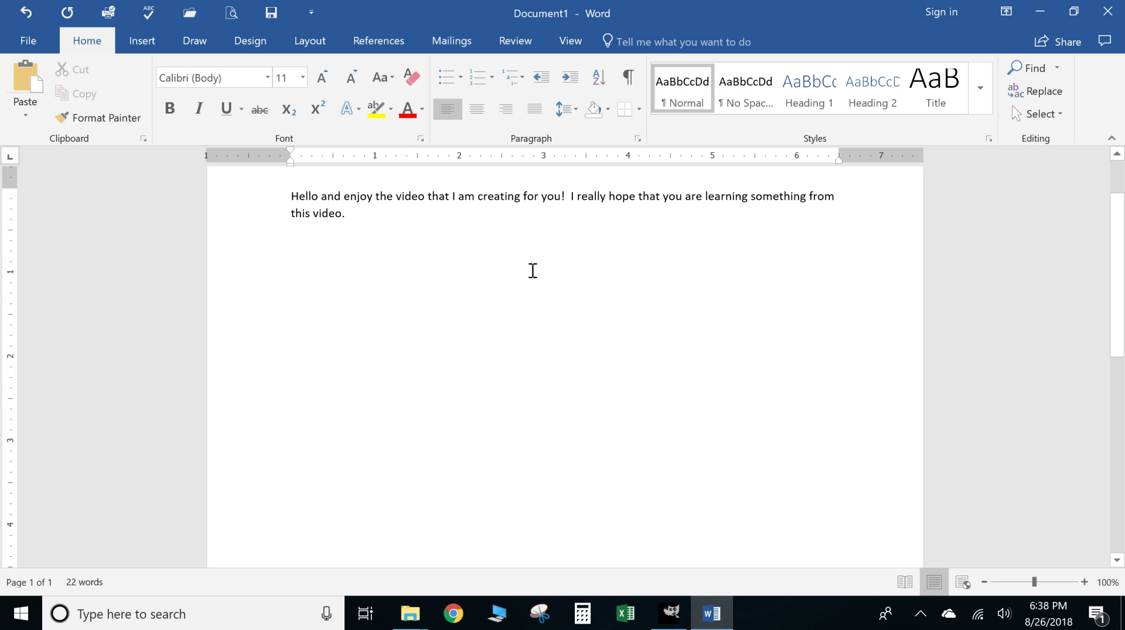
left_click(422, 244)
- Create a second blank document, Document2, from File > New
left_click(29, 40)
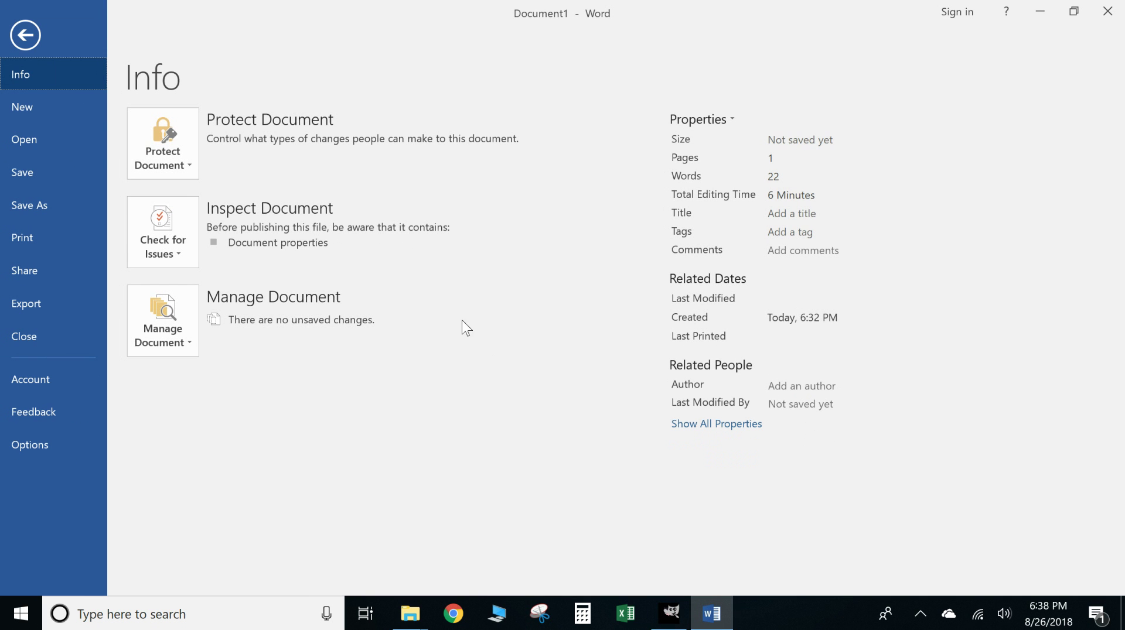
left_click(23, 107)
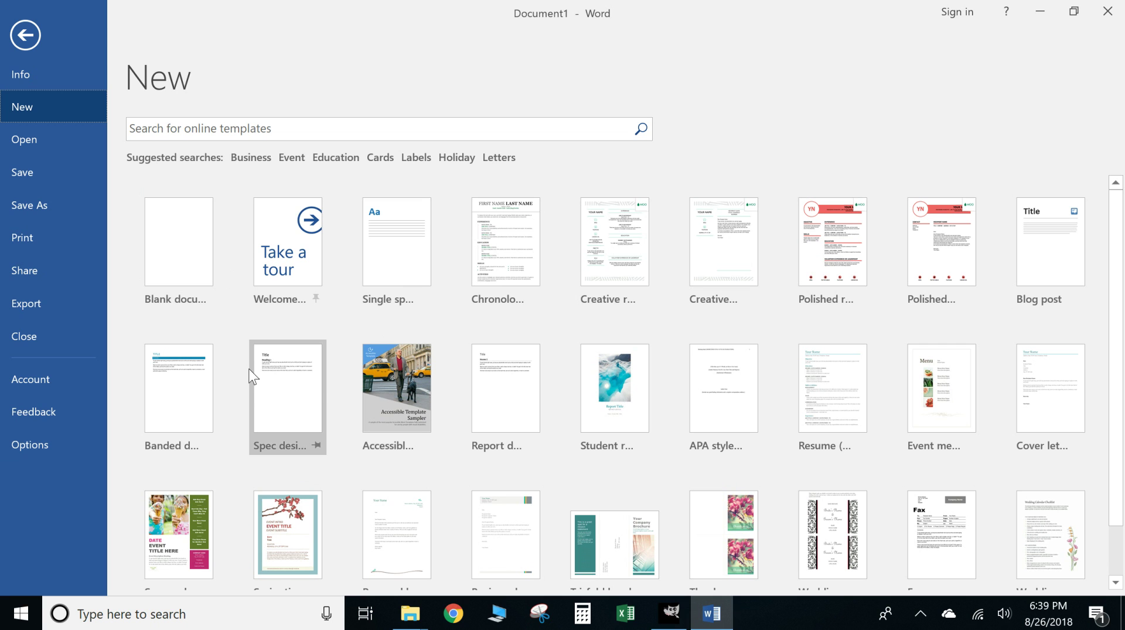
left_click(191, 271)
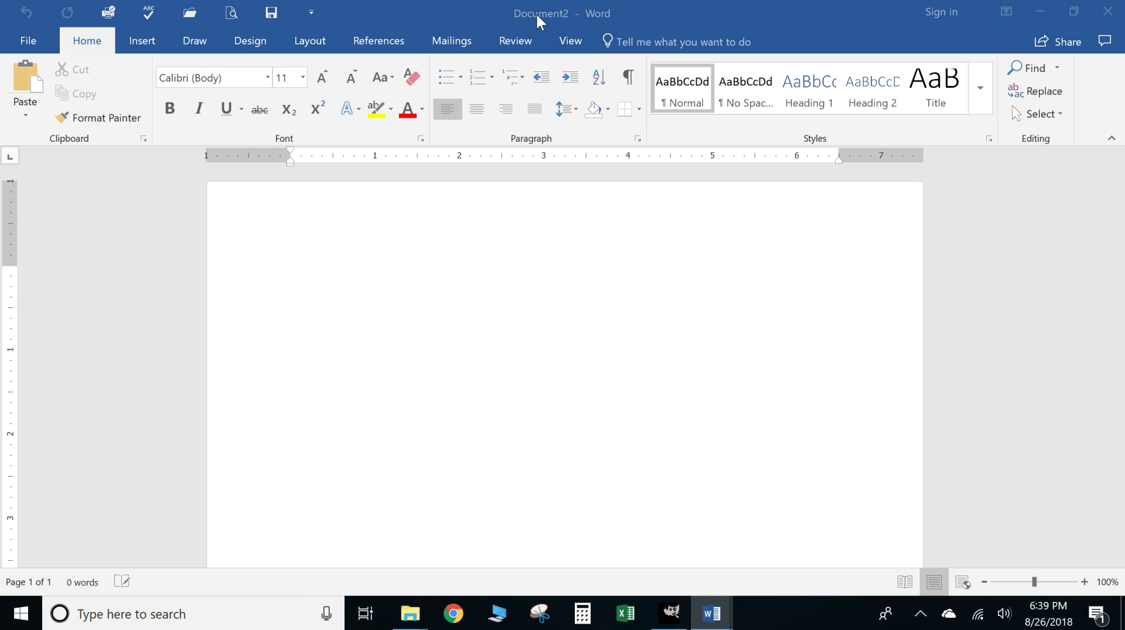
- Bring the blank Document2 window to the front from the Word taskbar previews
left_click(718, 620)
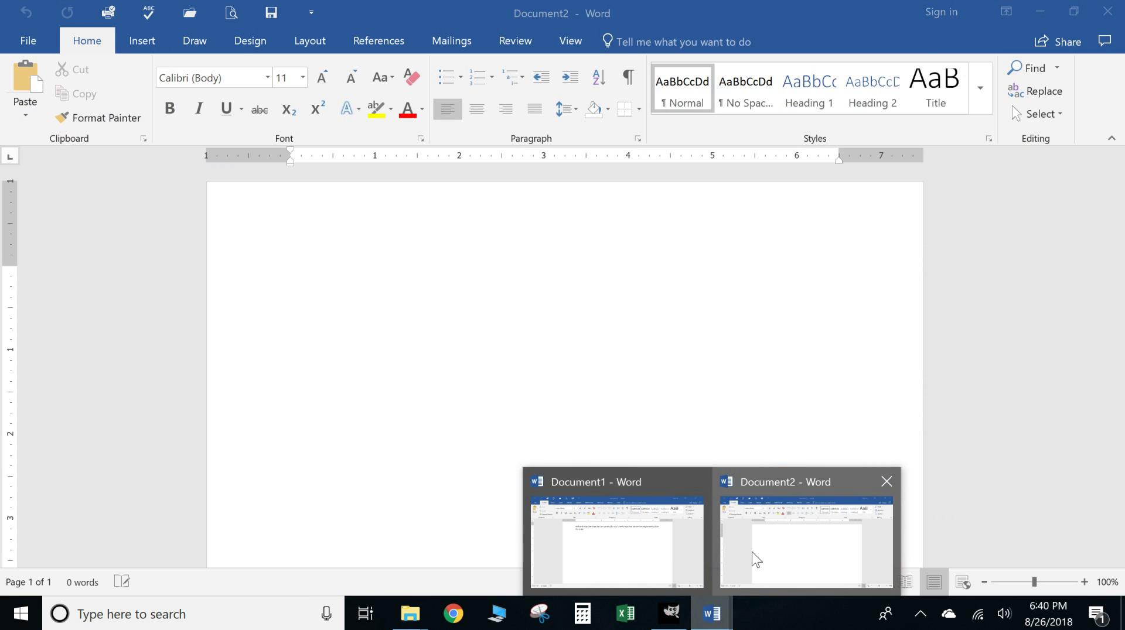
left_click(753, 552)
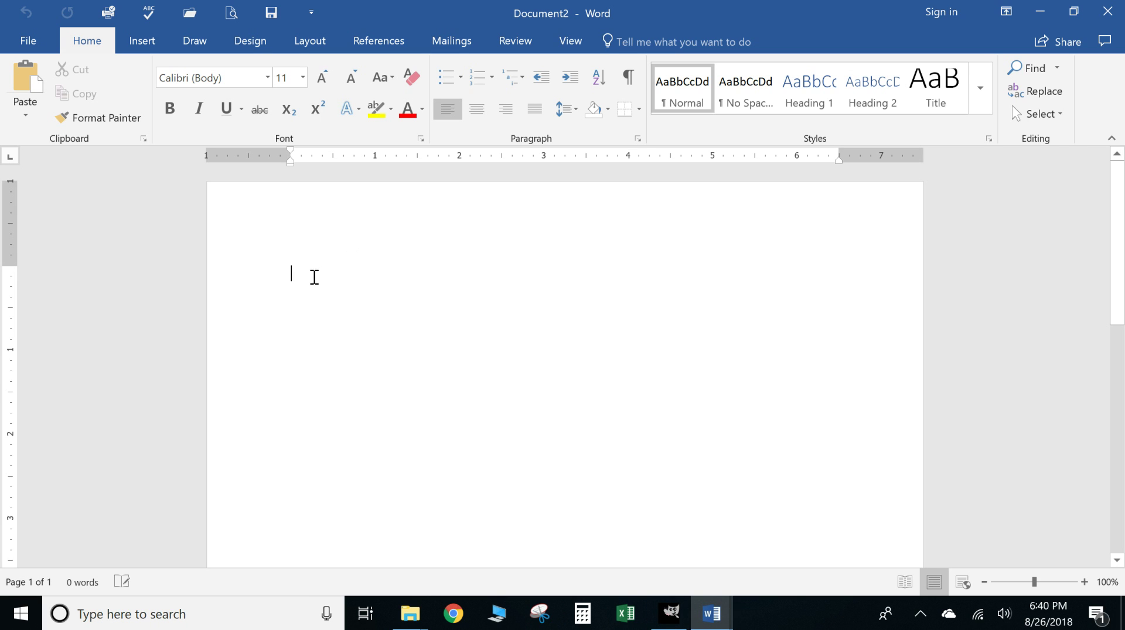
- Paste the greeting paragraph into Document2 and select it
type("Hello and enjoy the video that I am creating for you!  I really hope that you are learning something from this video.")
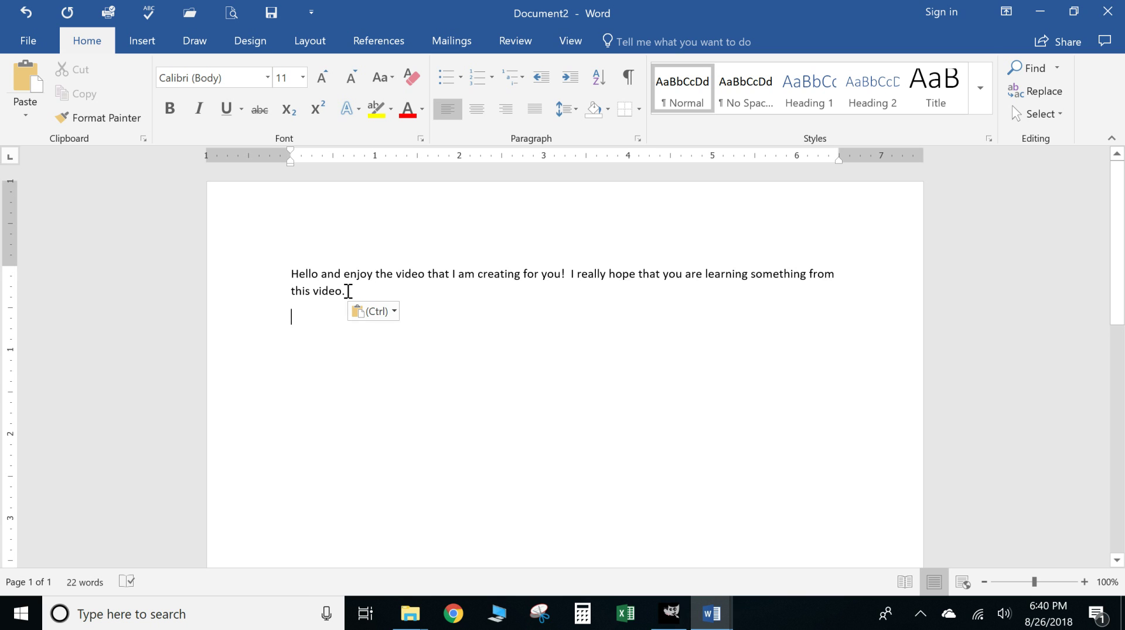
left_click_drag(348, 292, 271, 268)
key("ctrl+c")
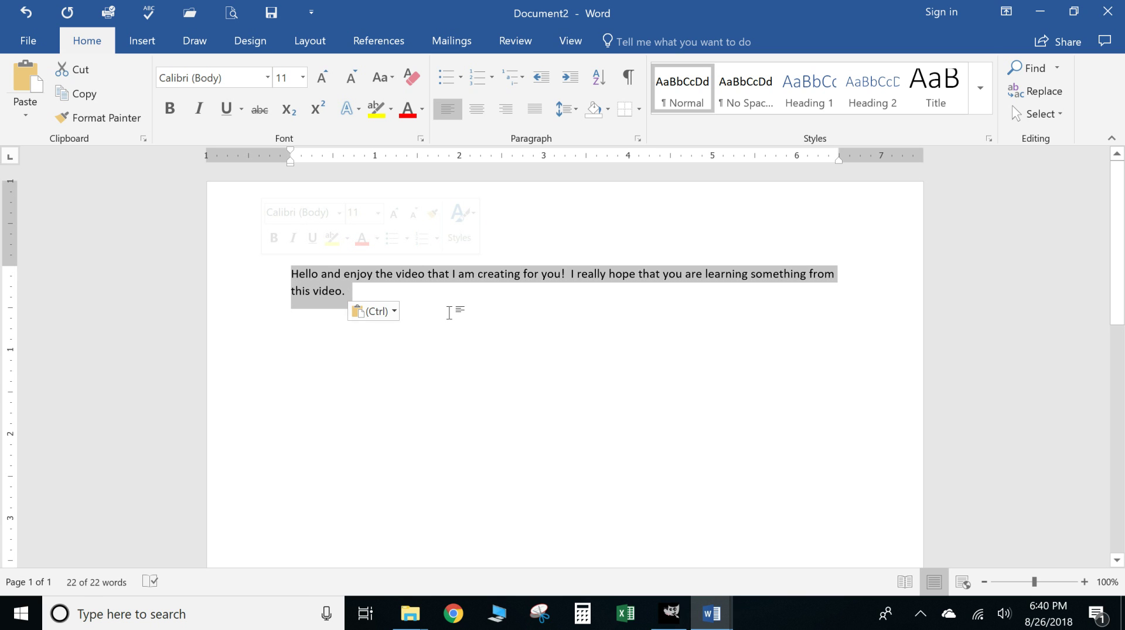
right_click(363, 279)
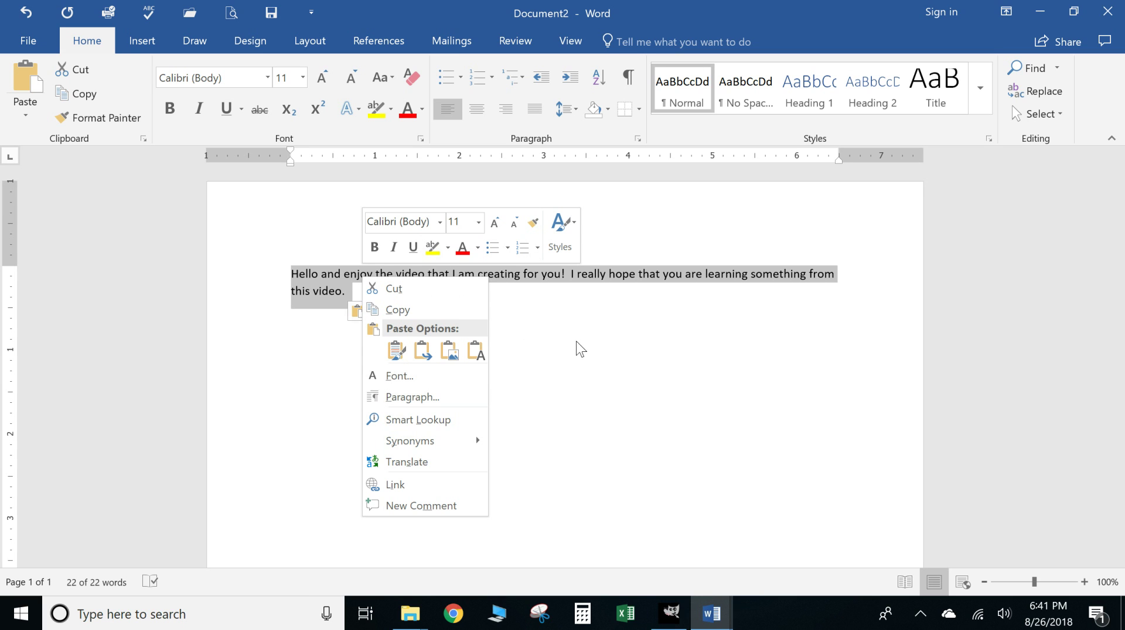
key("Escape")
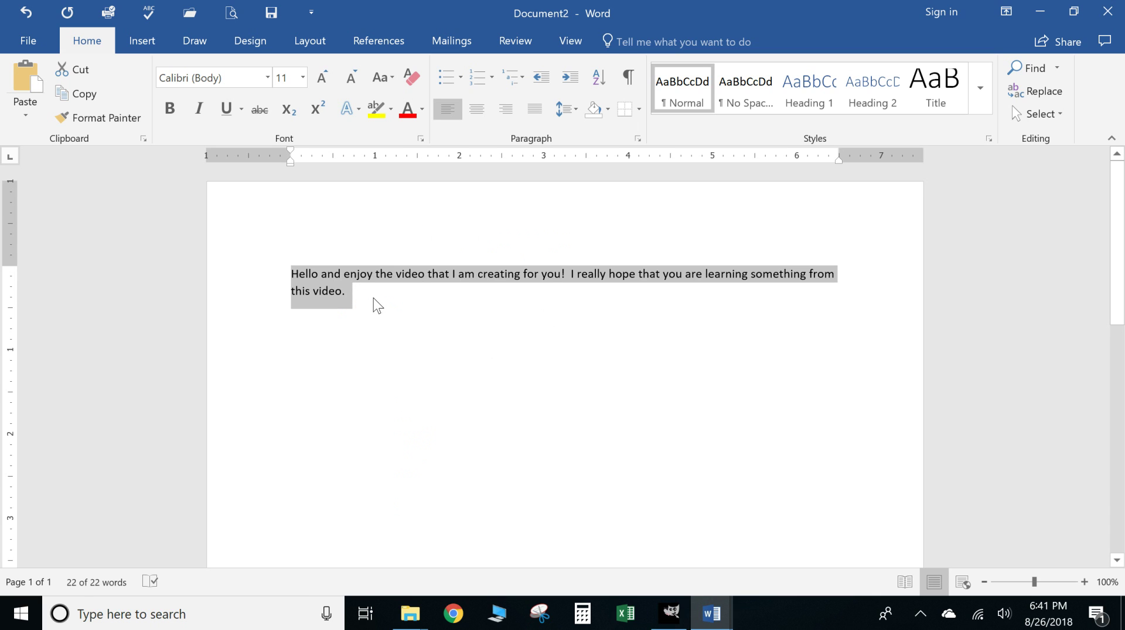
- Add an empty line below the paragraph and paste a second copy
left_click(366, 297)
key("Return")
key("Return")
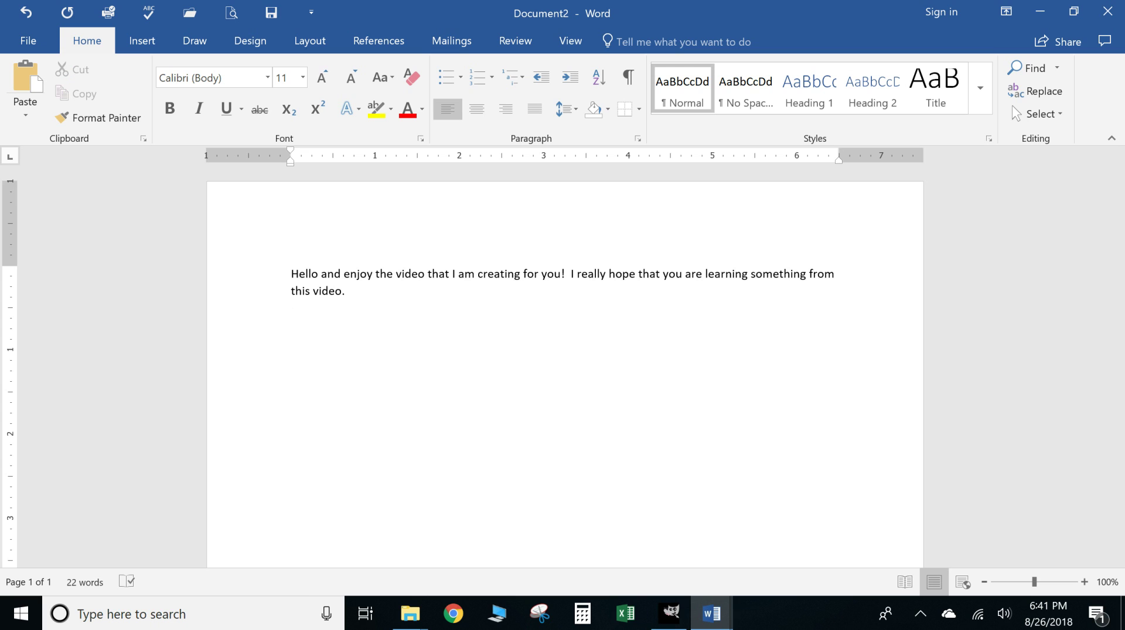
key("ctrl+v")
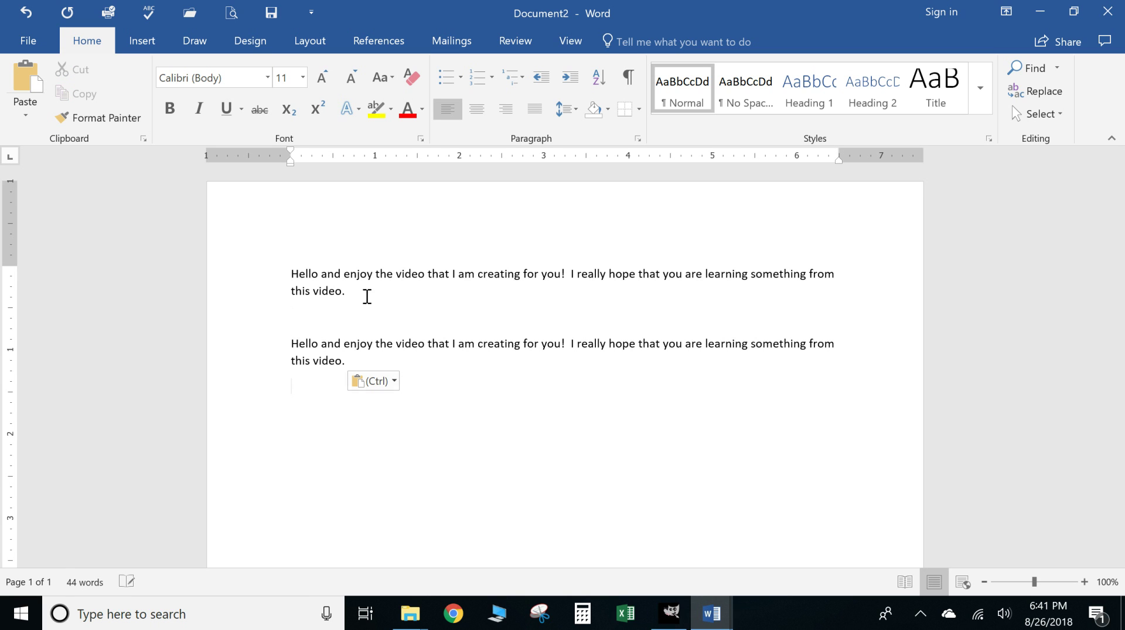
left_click(458, 312)
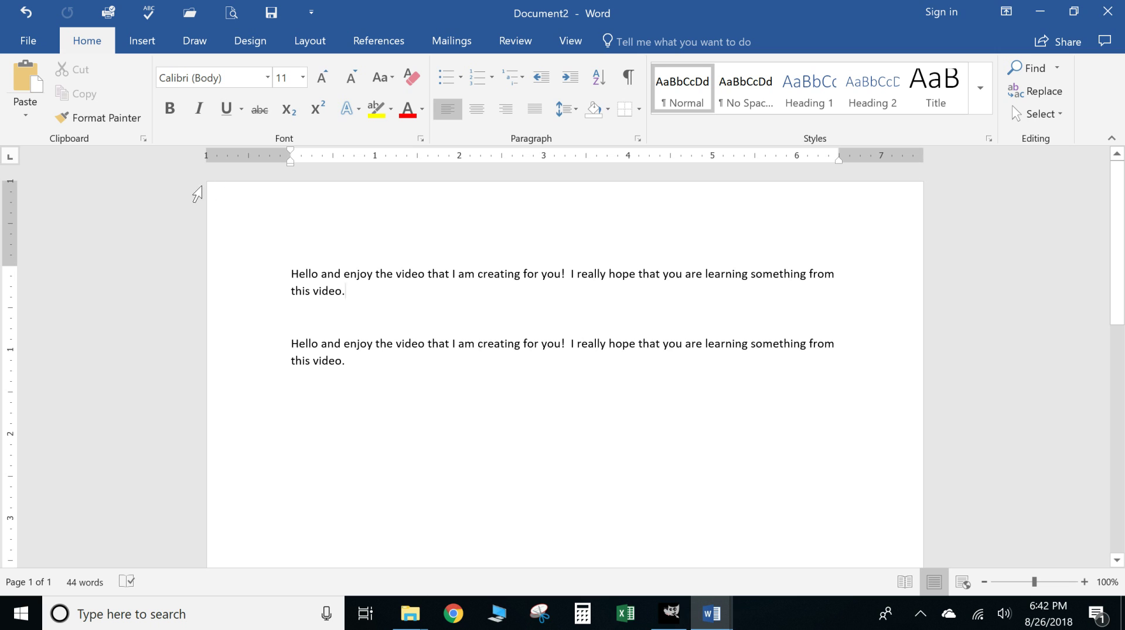
double_click(216, 187)
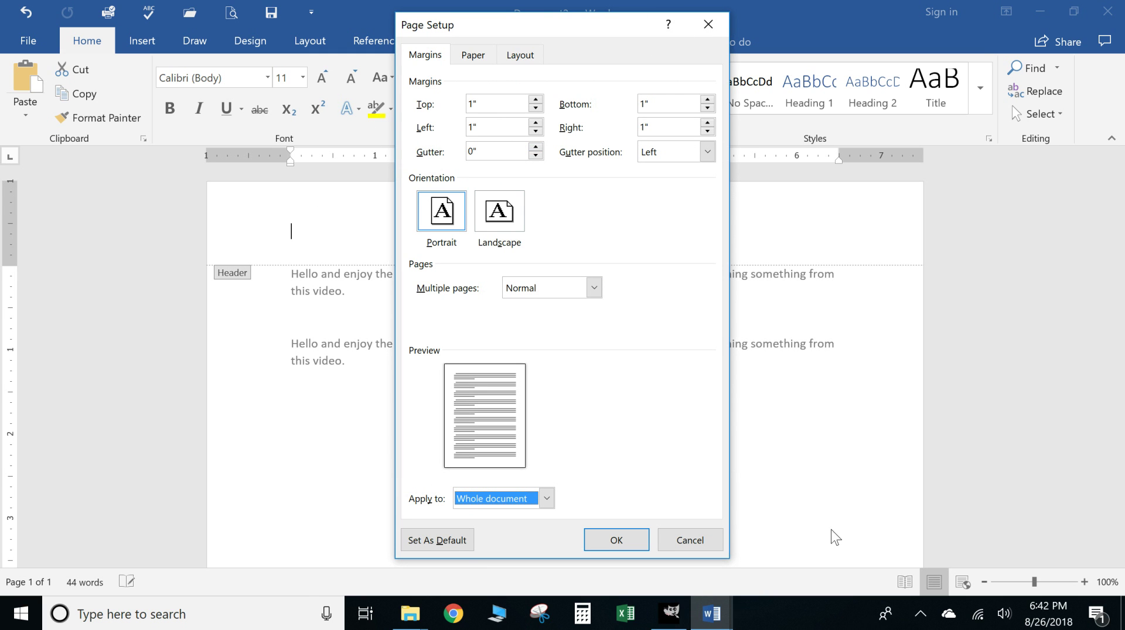
left_click(700, 541)
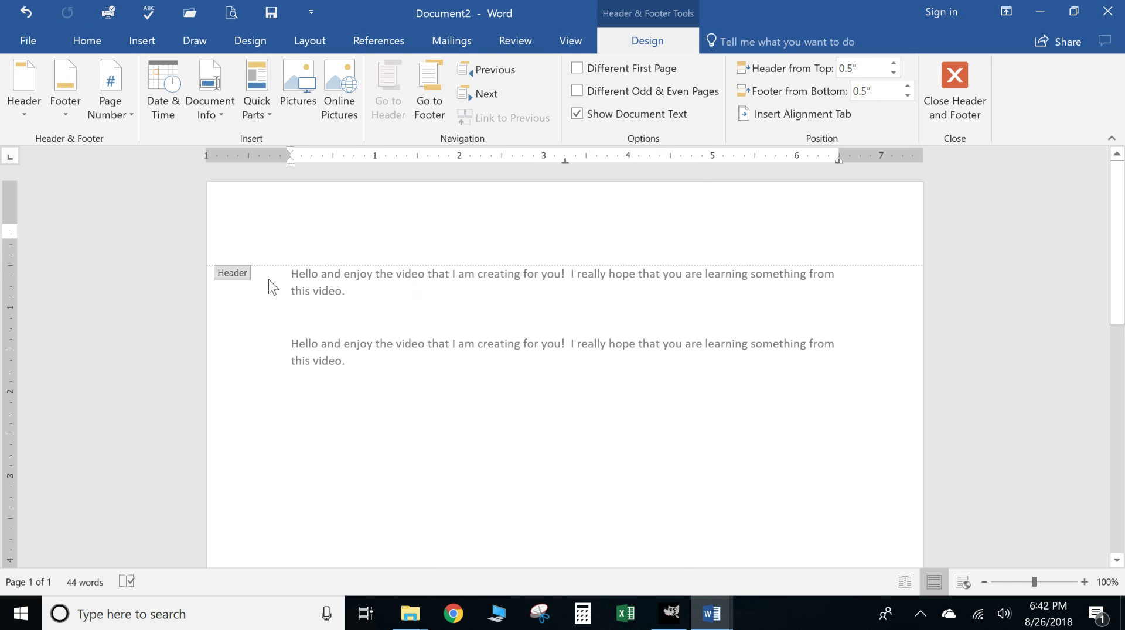
double_click(266, 322)
triple_click(267, 316)
left_click(291, 321)
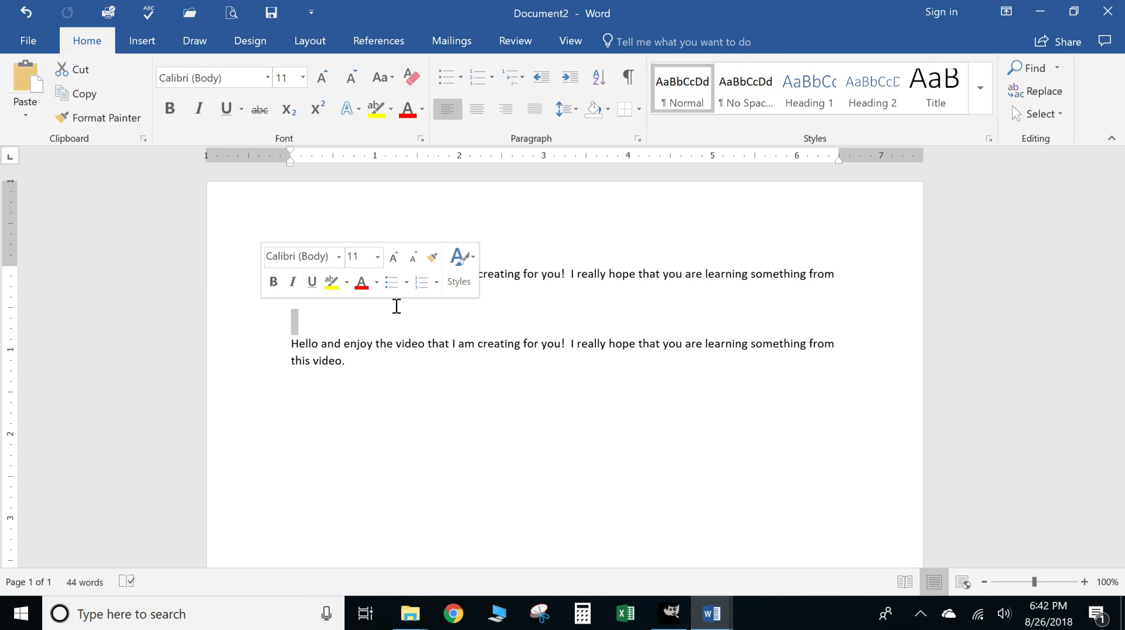
left_click(547, 303)
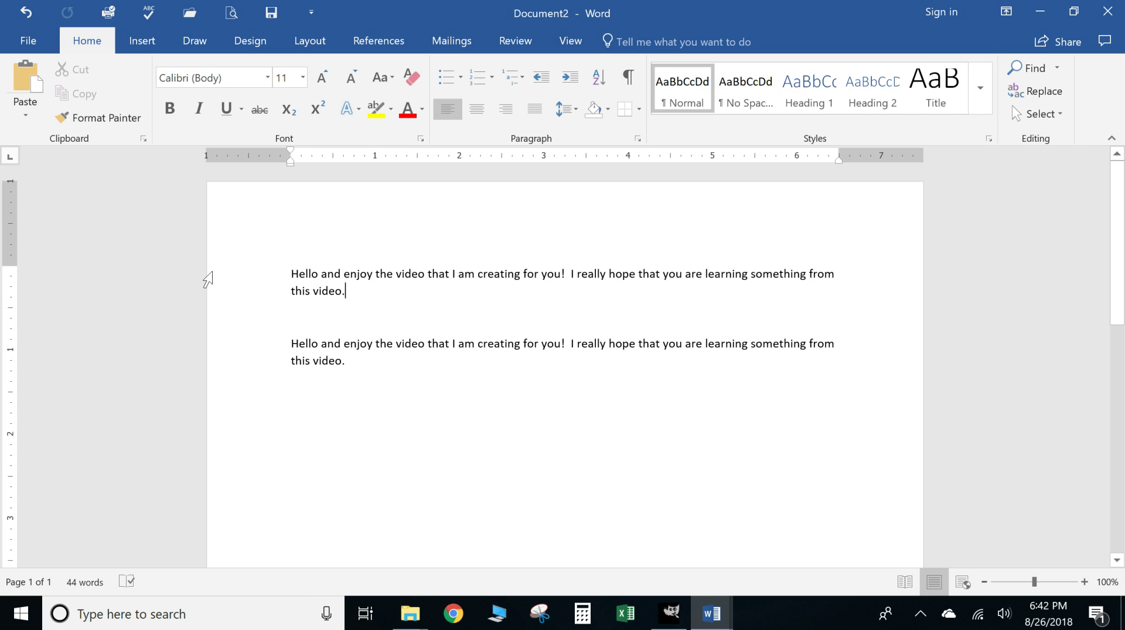
double_click(208, 280)
left_click(380, 299)
left_click(207, 280)
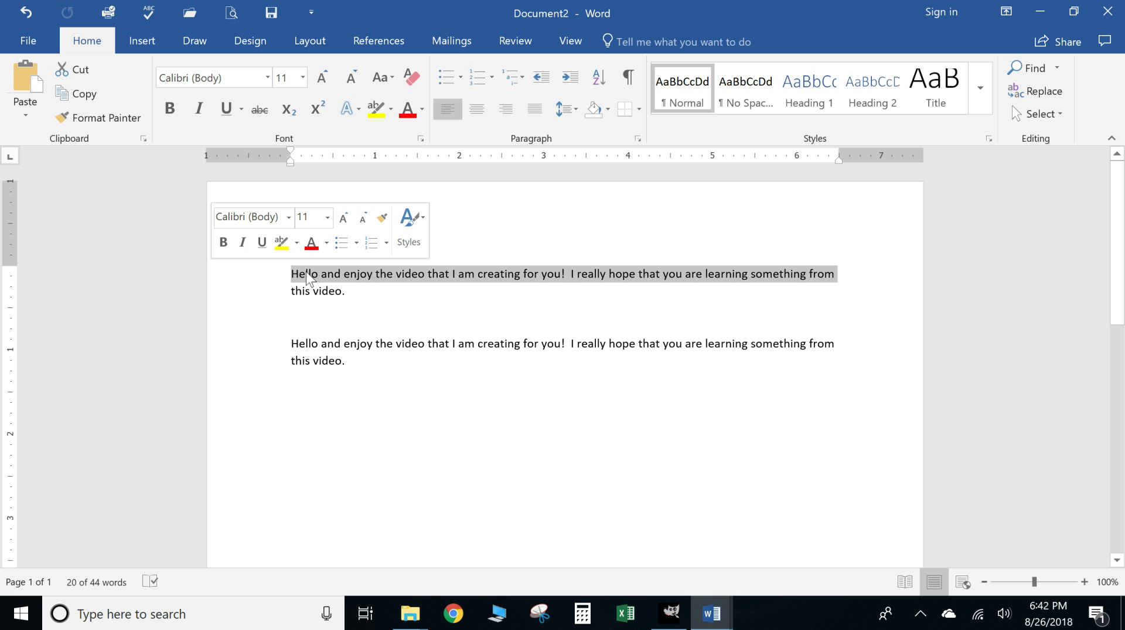
double_click(212, 279)
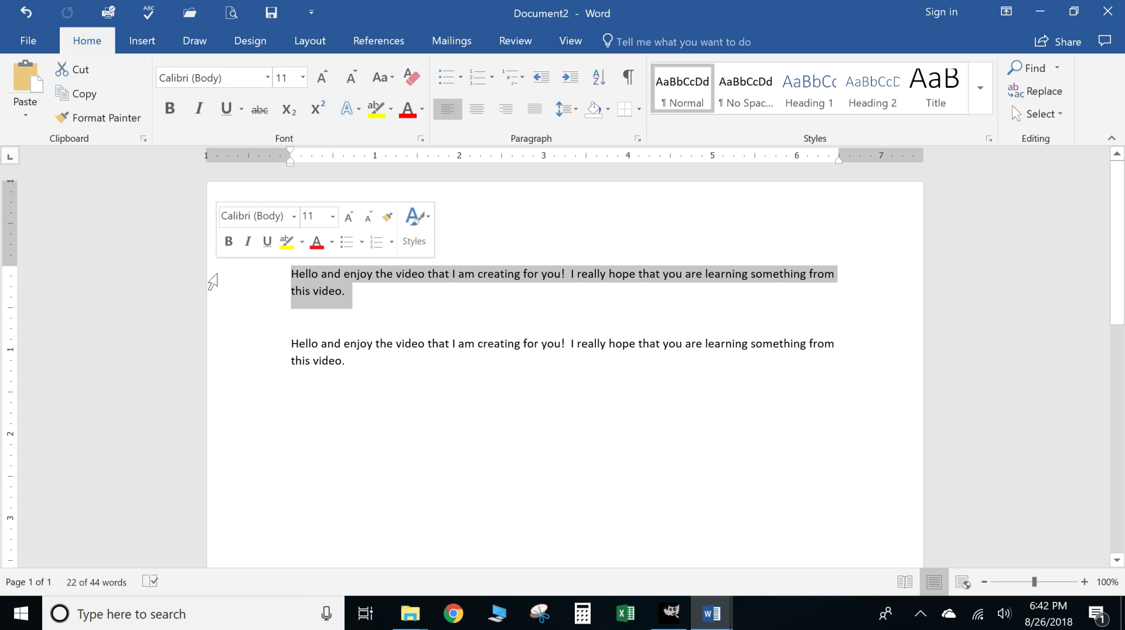
triple_click(213, 282)
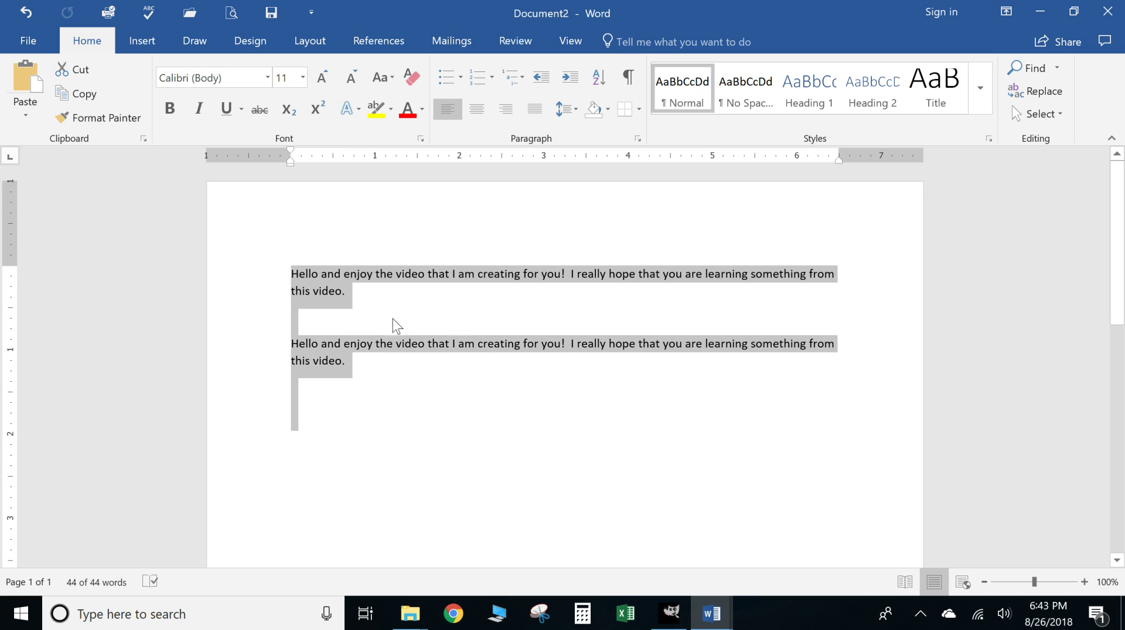
left_click_drag(337, 349, 292, 349)
- Drag the second greeting paragraph one line lower and re-paste it as plain text
left_click_drag(293, 307, 303, 412)
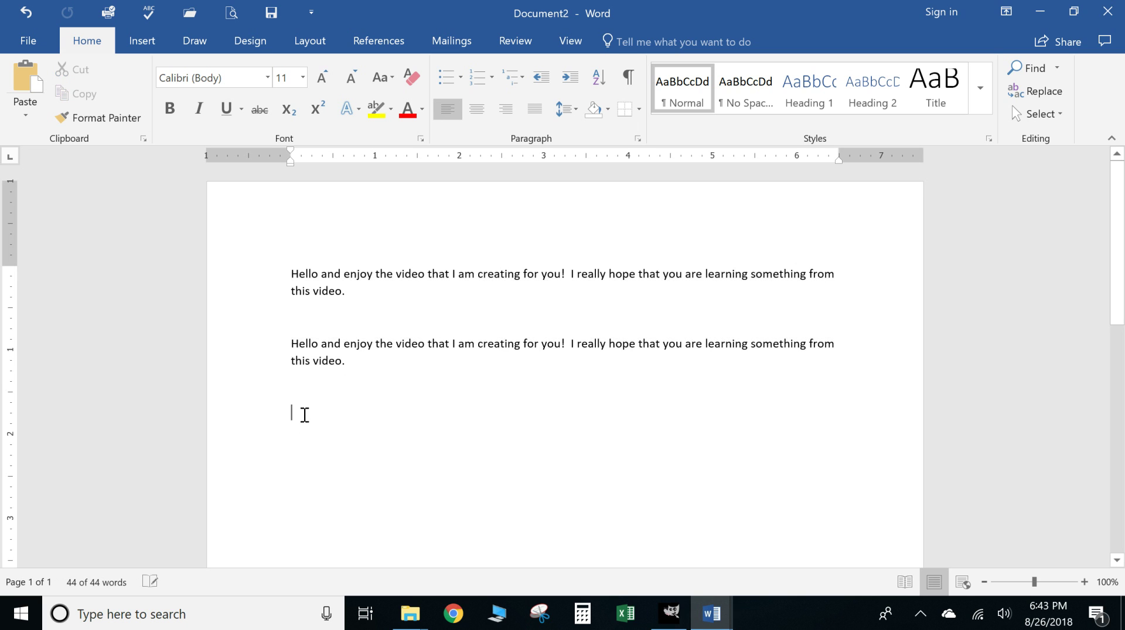
triple_click(323, 359)
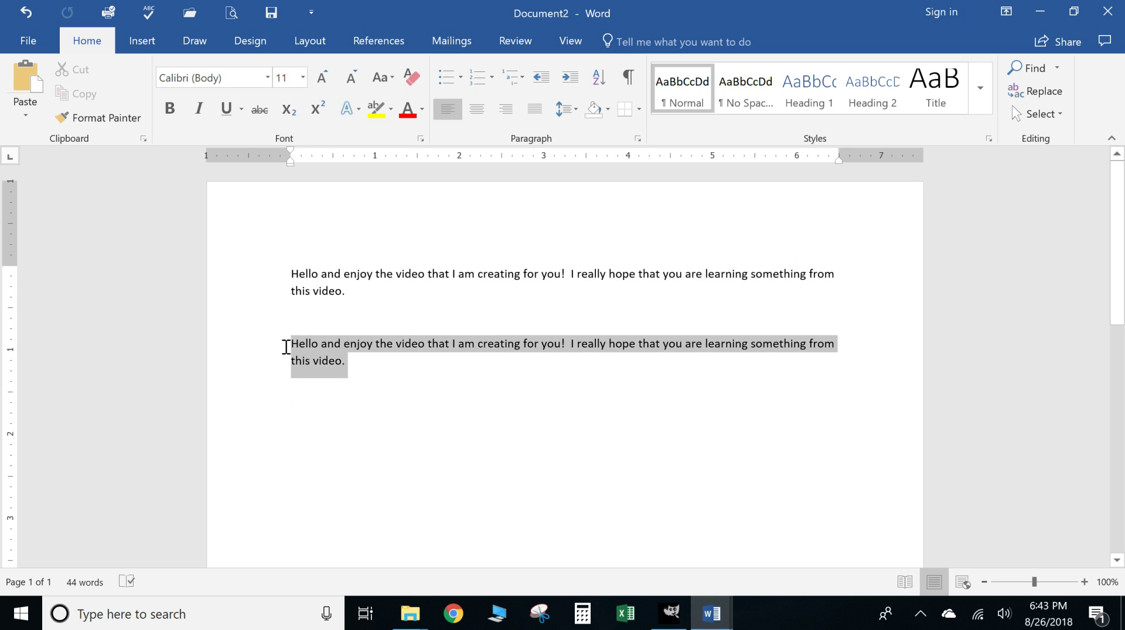
left_click_drag(308, 346, 303, 430)
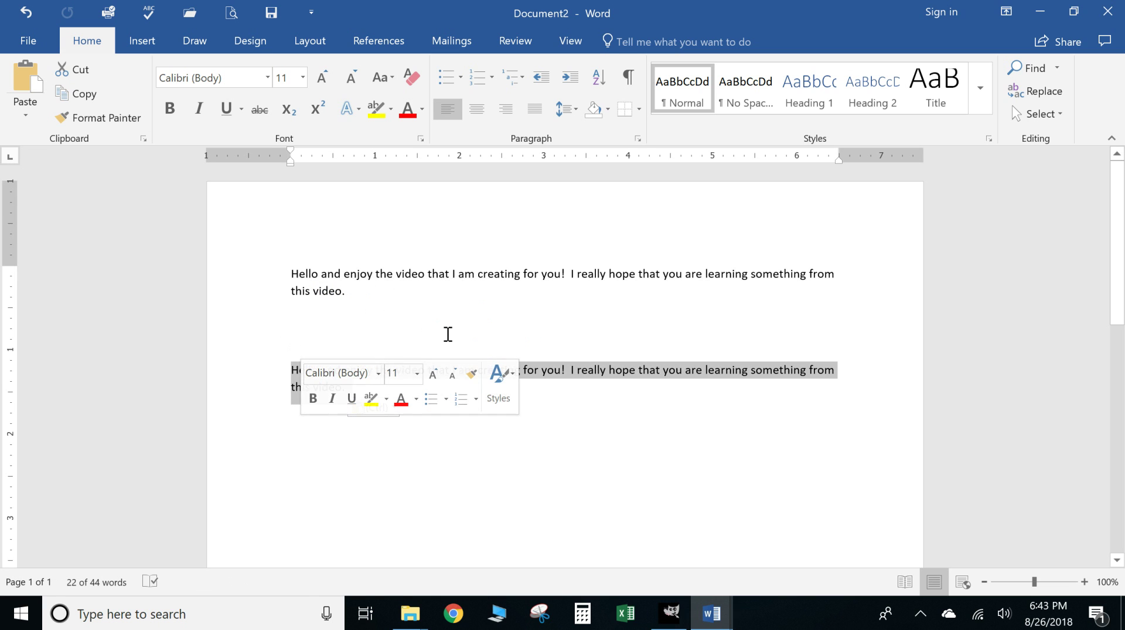
left_click(430, 329)
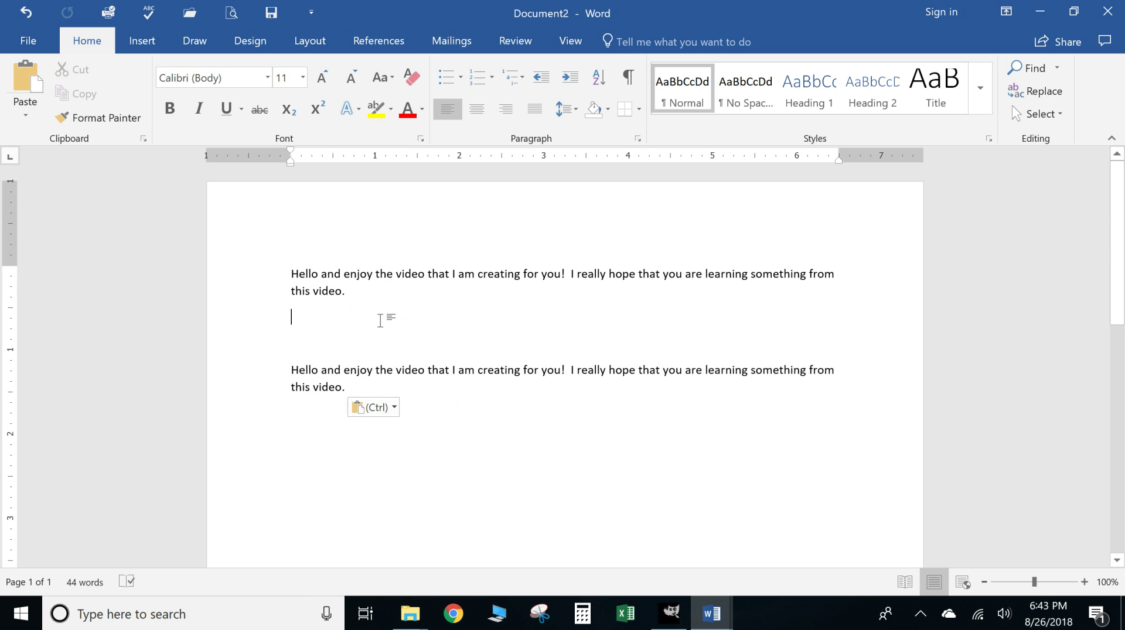
left_click_drag(344, 386, 285, 372)
key("ctrl+c")
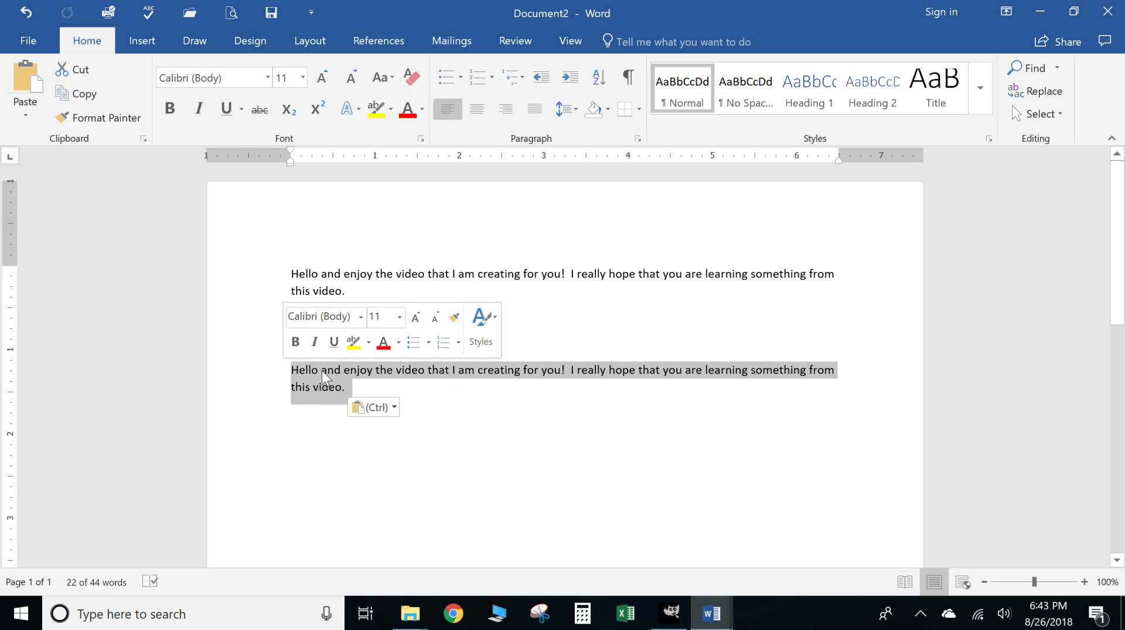
right_click(322, 371)
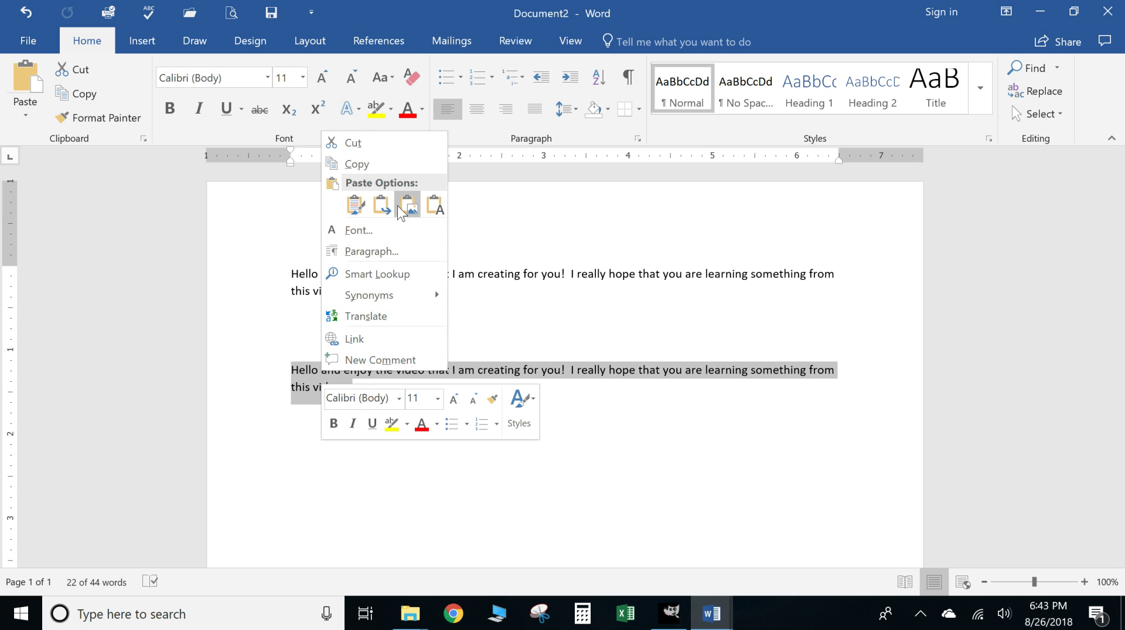
left_click(437, 205)
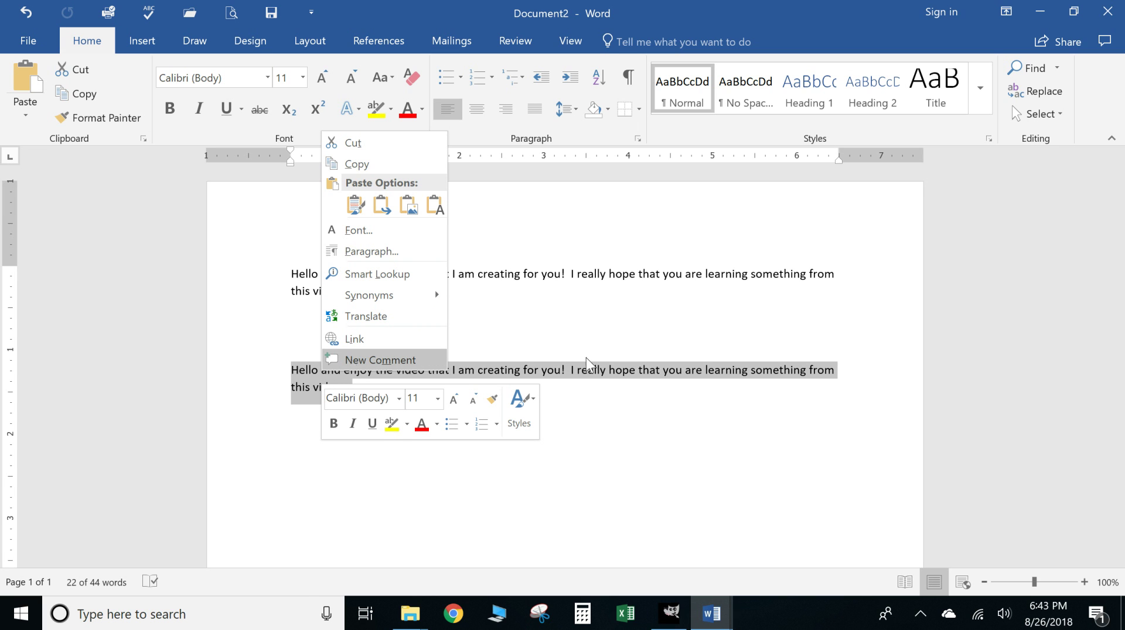
- Attach a new comment to the second greeting paragraph, then delete that comment
left_click(993, 443)
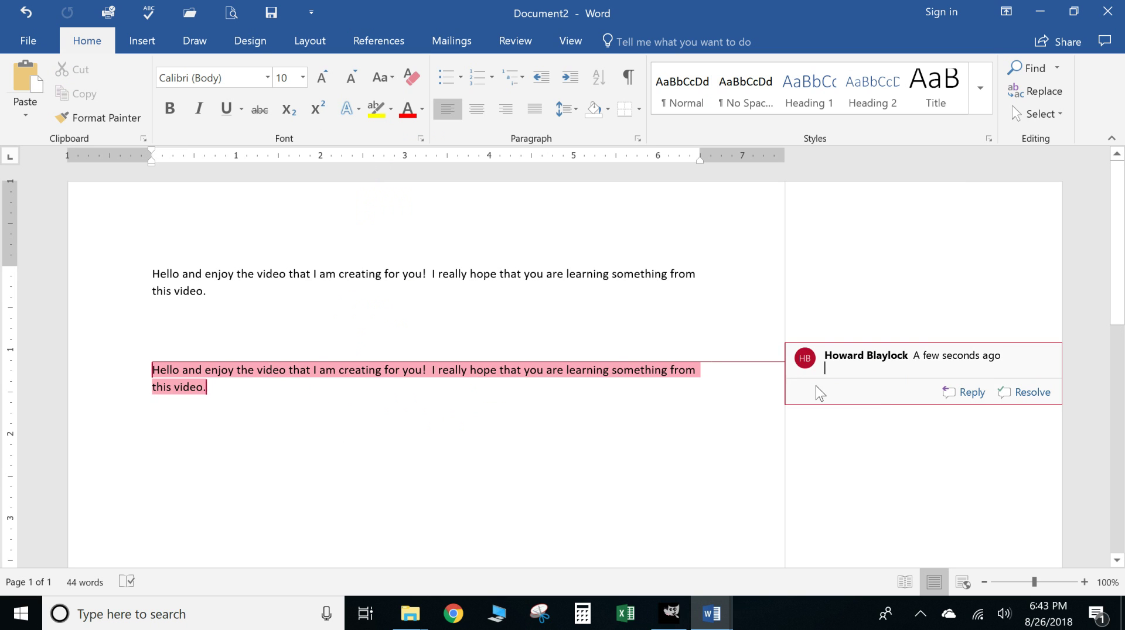
right_click(877, 373)
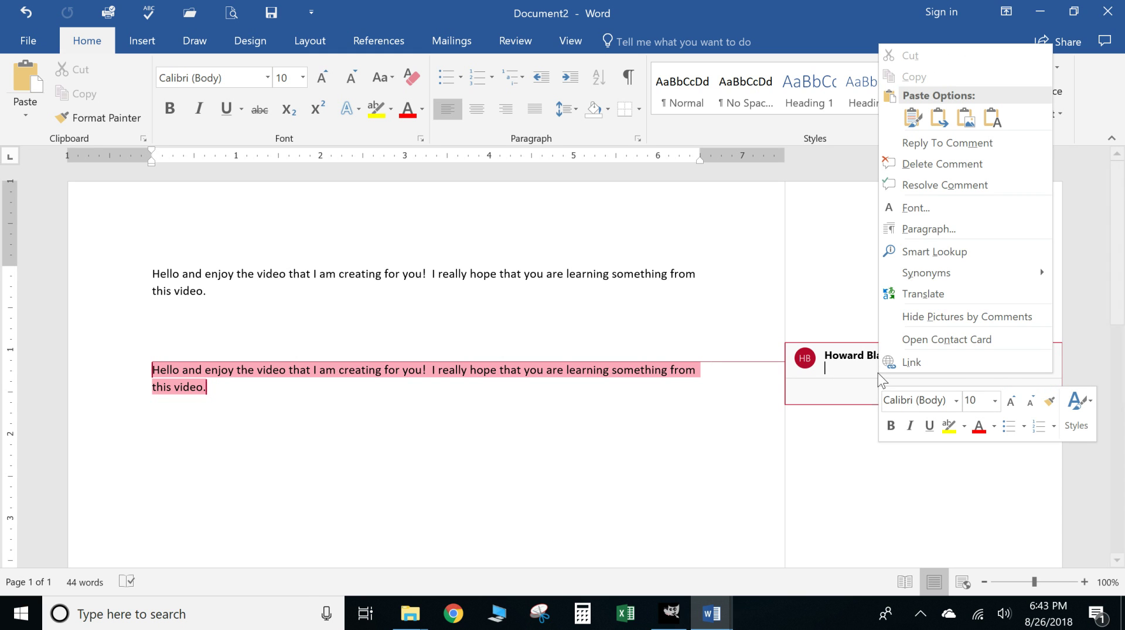
left_click(944, 165)
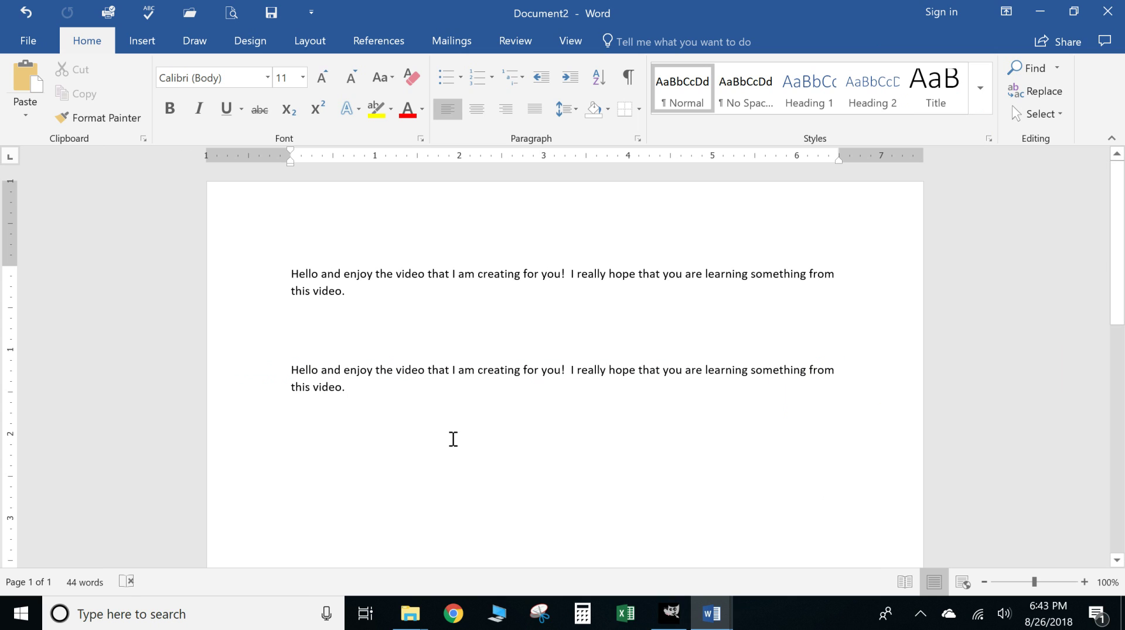